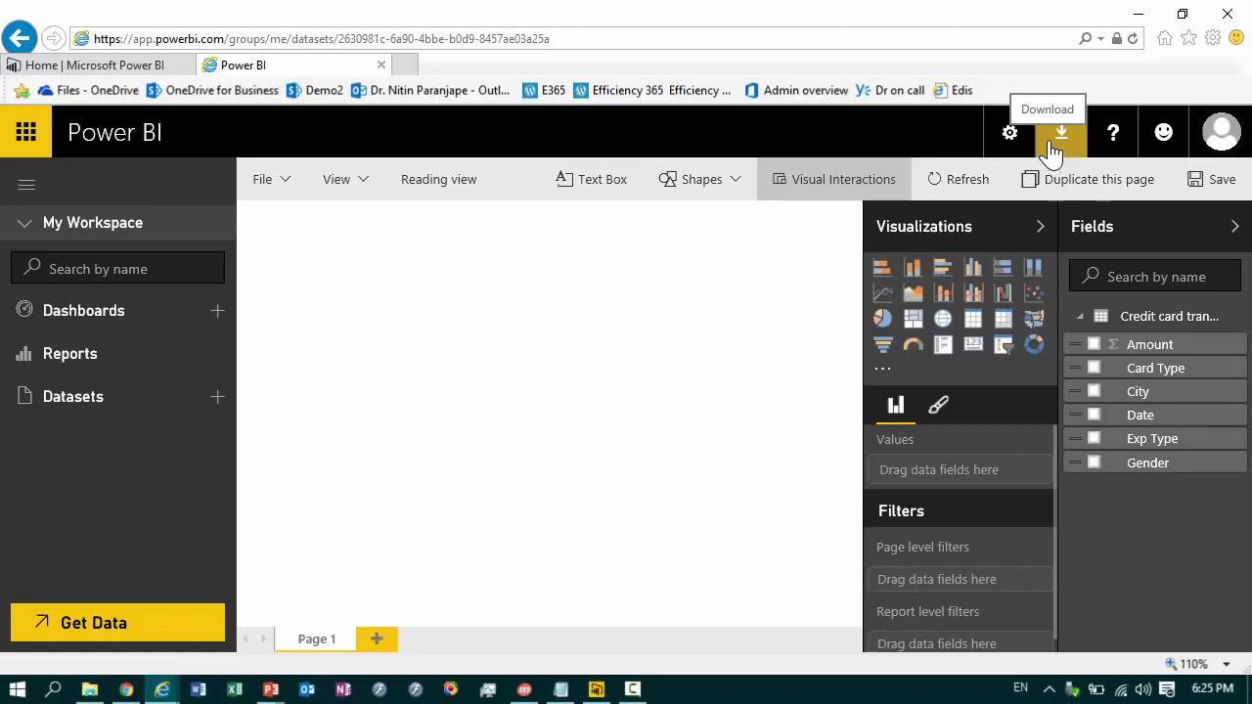
# Step: Switch to Power BI Desktop and dismiss its start page to get a blank report
pyautogui.click(1052, 146)
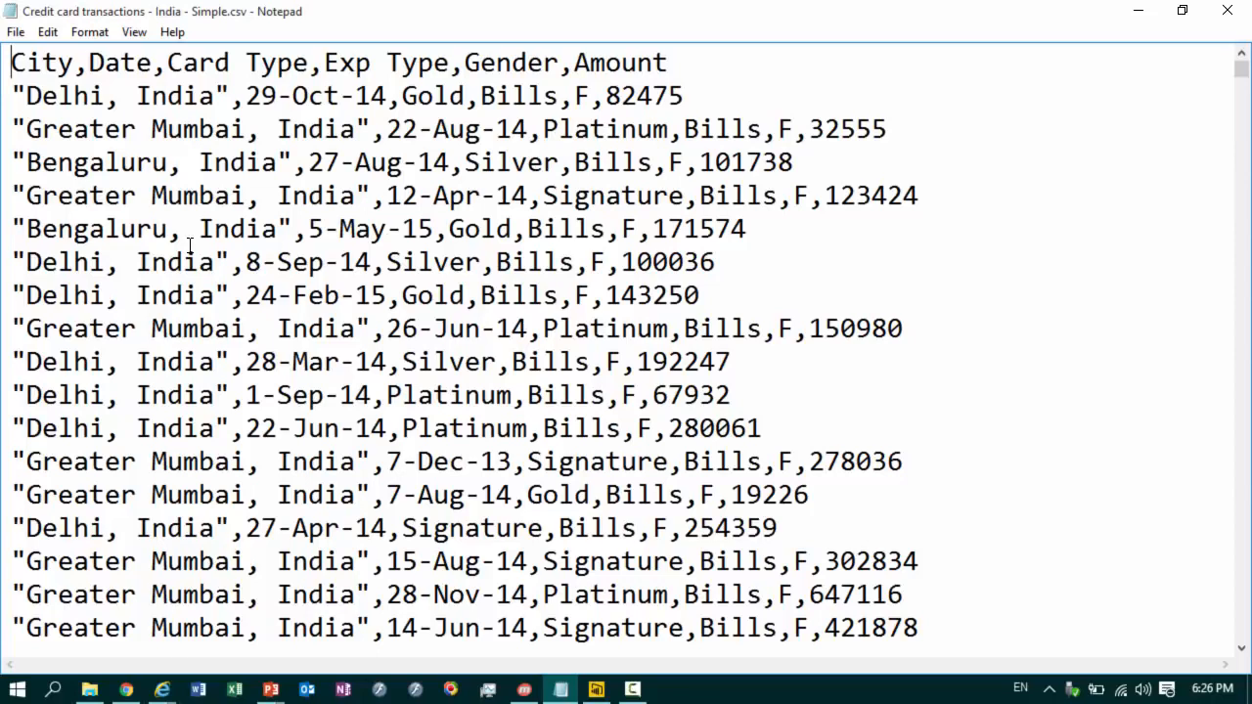
pyautogui.click(607, 692)
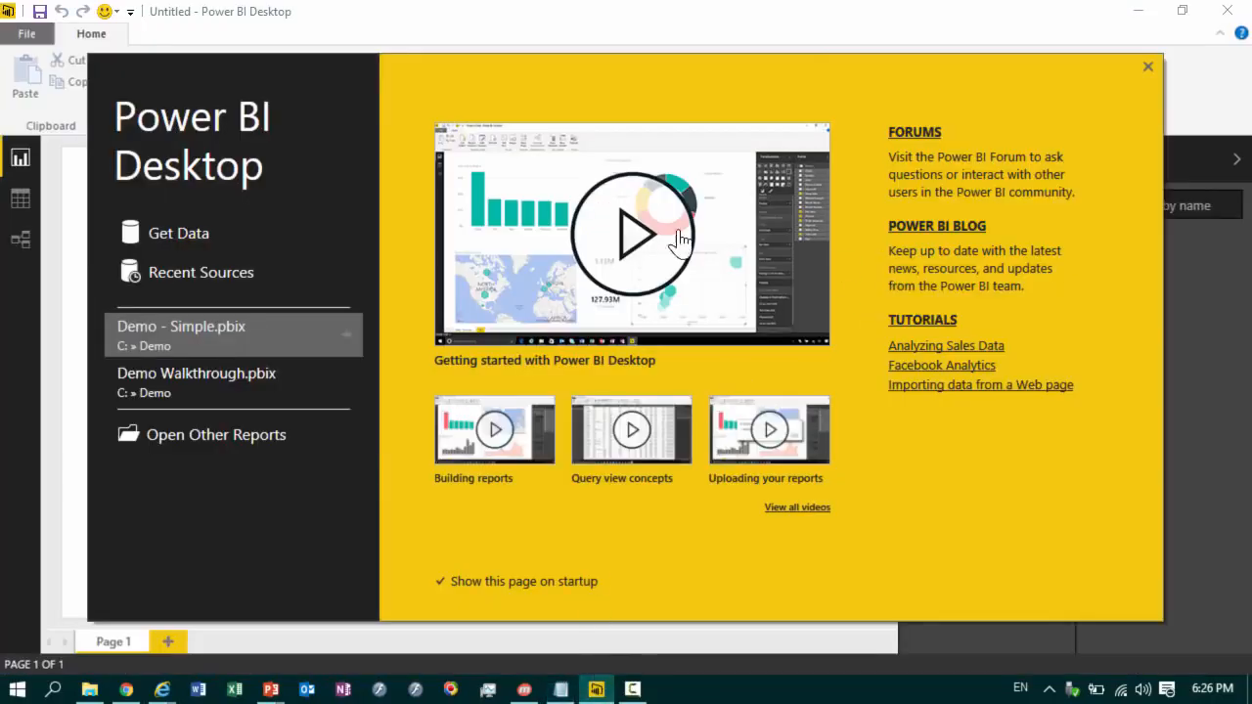
pyautogui.click(1147, 66)
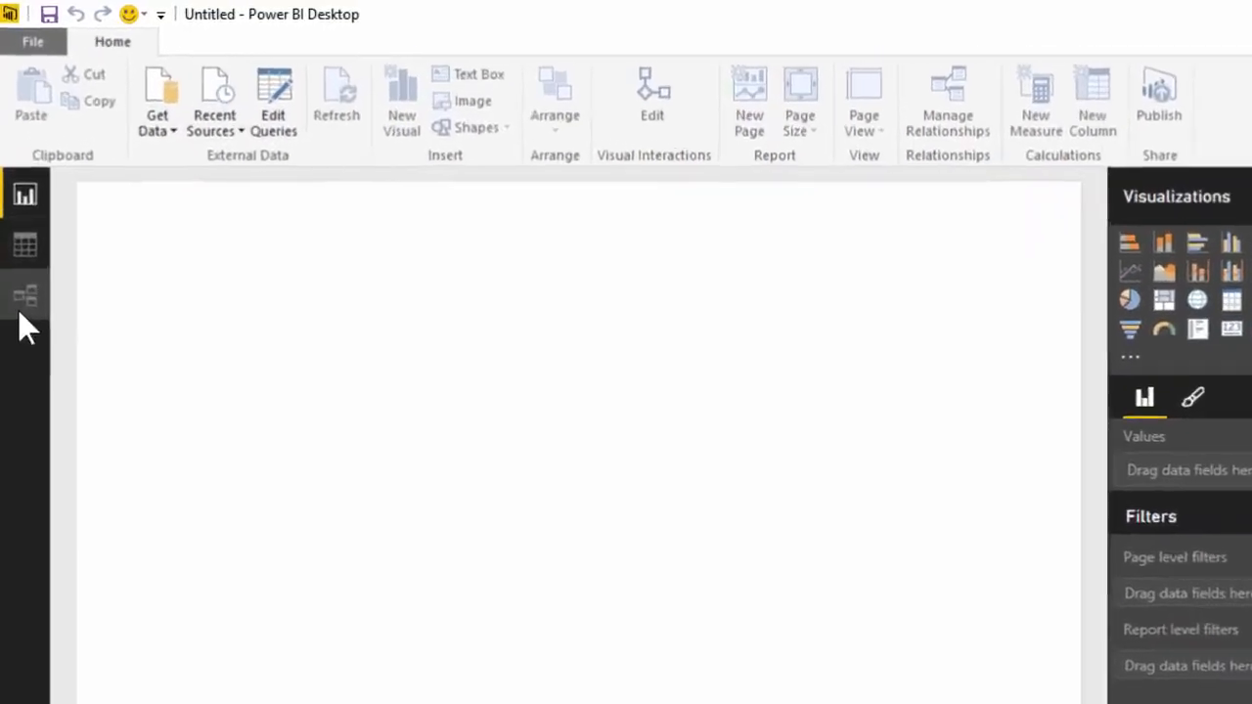
# Step: Import the CSV file "Credit card transactions - India - Simple.csv" and load it without editing
pyautogui.click(217, 162)
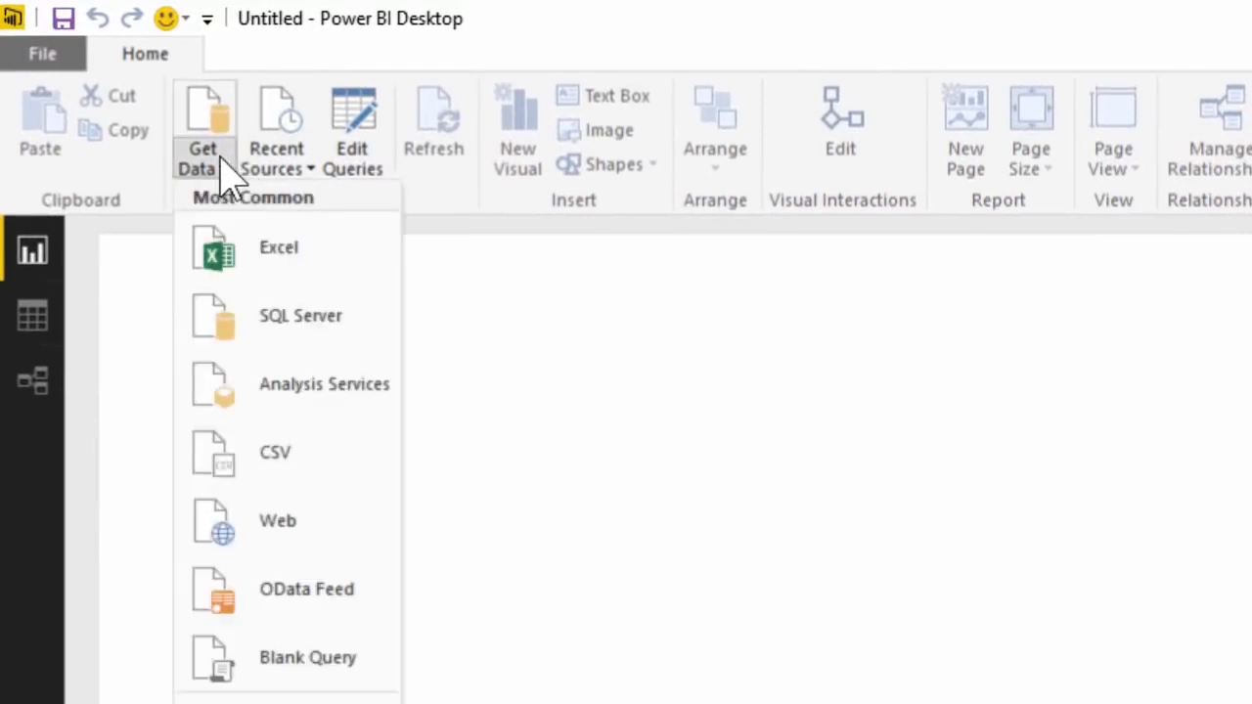
pyautogui.click(297, 458)
pyautogui.doubleClick(811, 227)
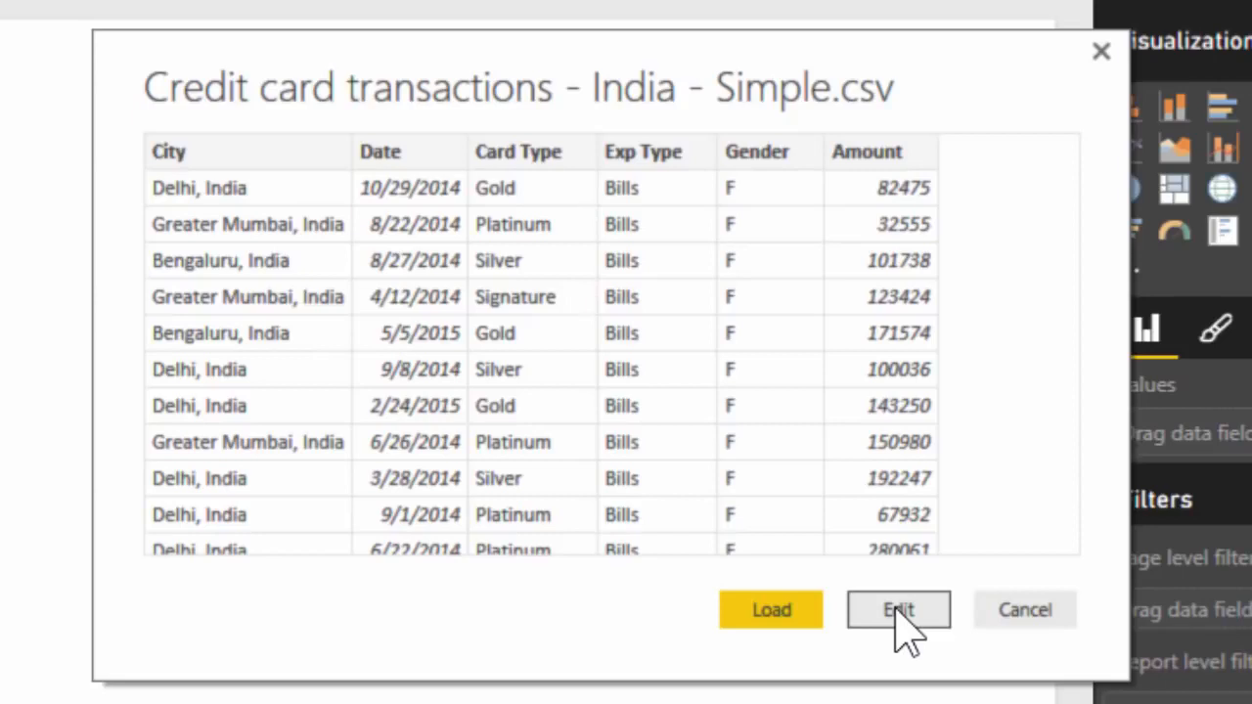
pyautogui.click(786, 613)
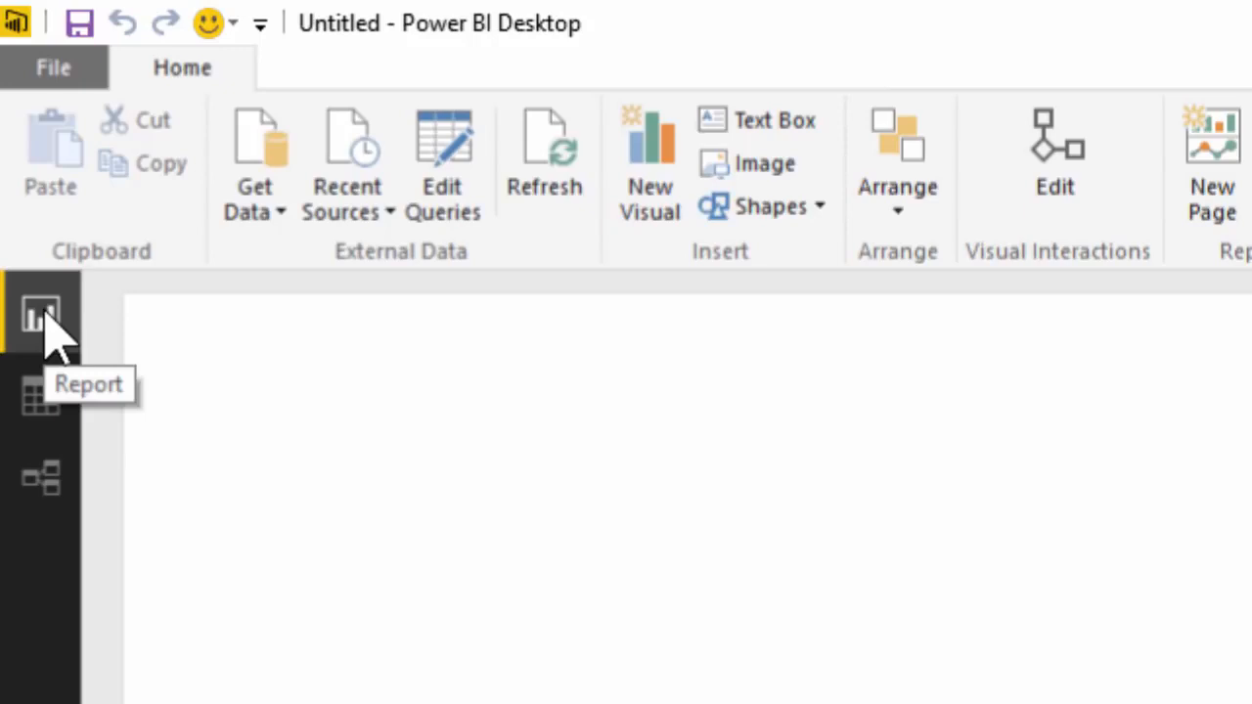
# Step: Examine the loaded table in the Data and Relationships views and return to the Report view
pyautogui.click(42, 416)
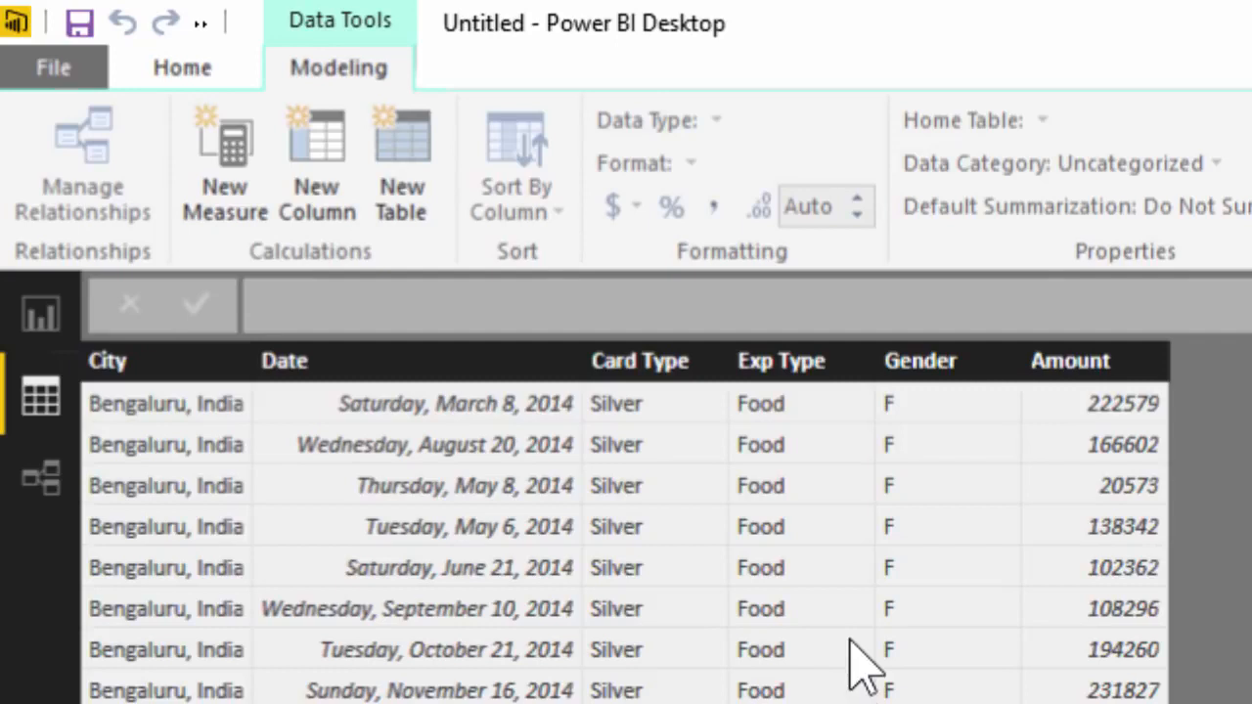
pyautogui.click(39, 497)
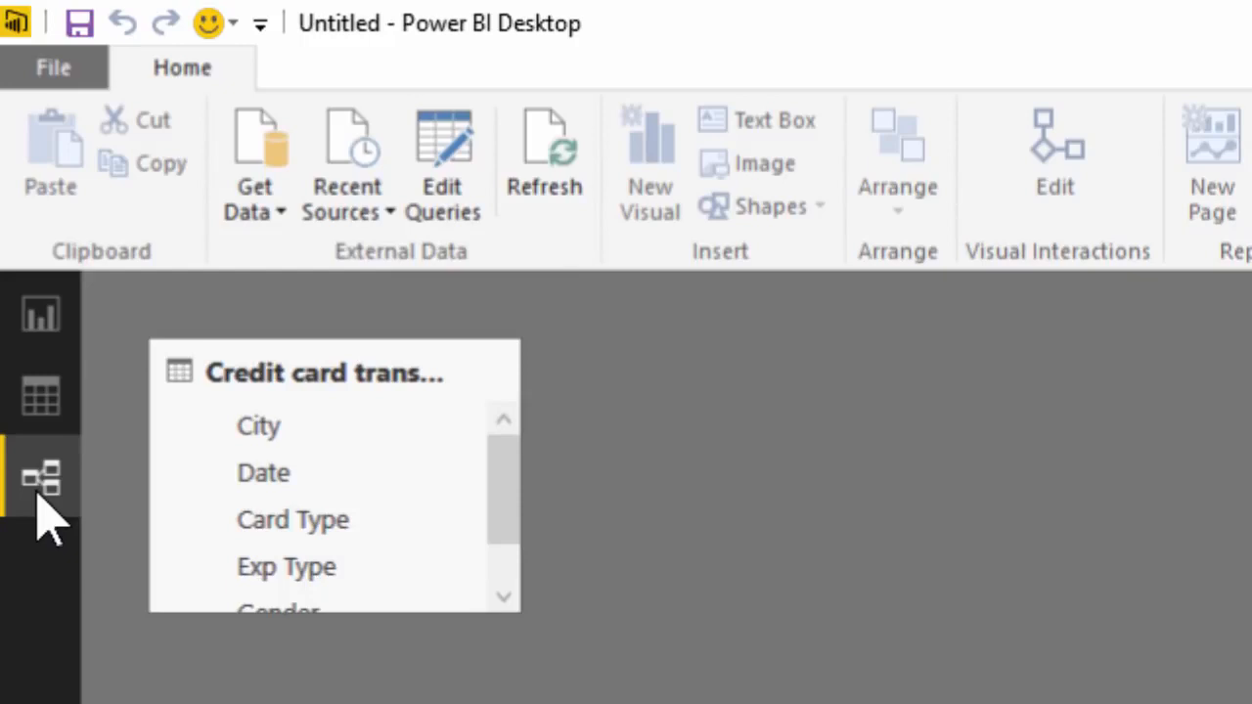
pyautogui.click(51, 319)
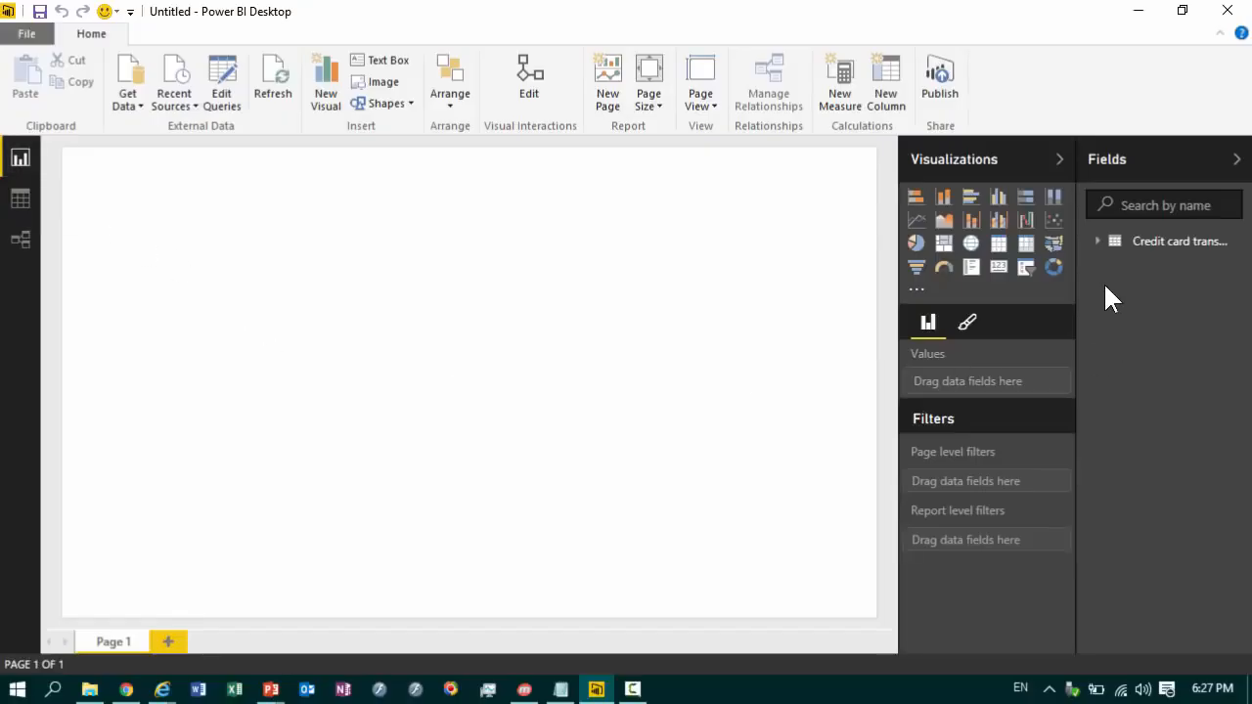
# Step: Create a stacked bar chart of Amount by Card Type and reduce the chart's height
pyautogui.click(1097, 243)
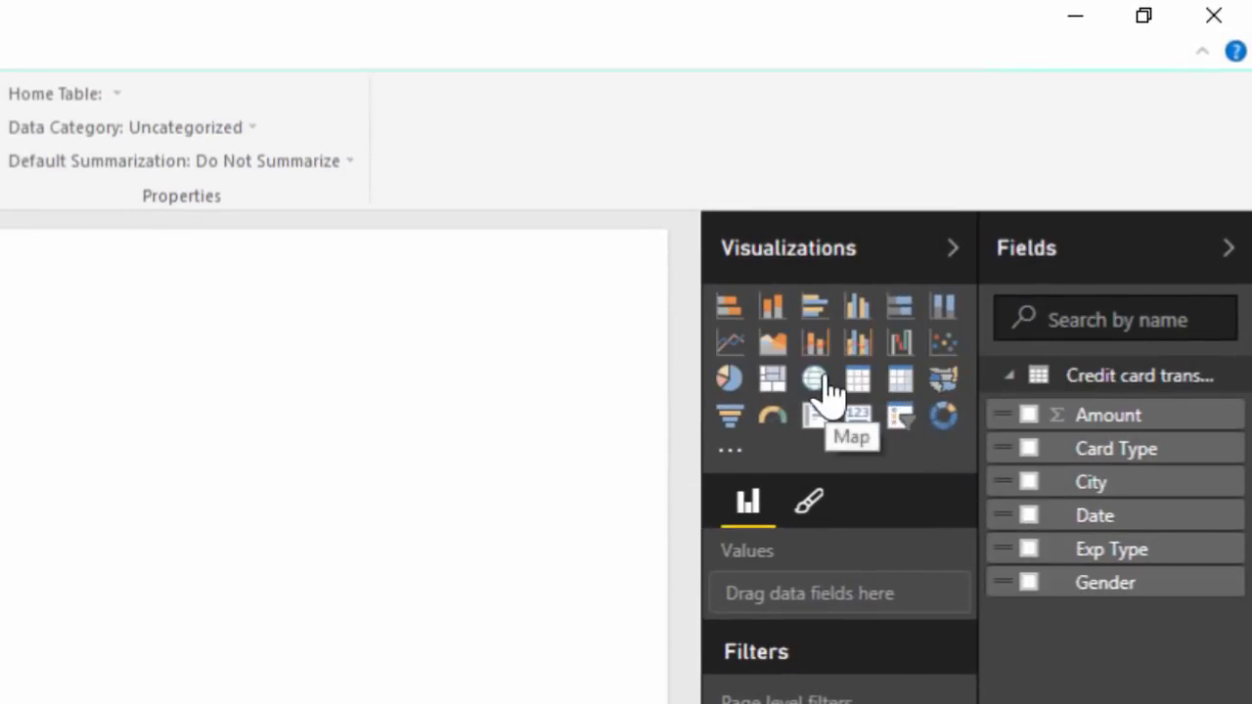
pyautogui.click(1030, 449)
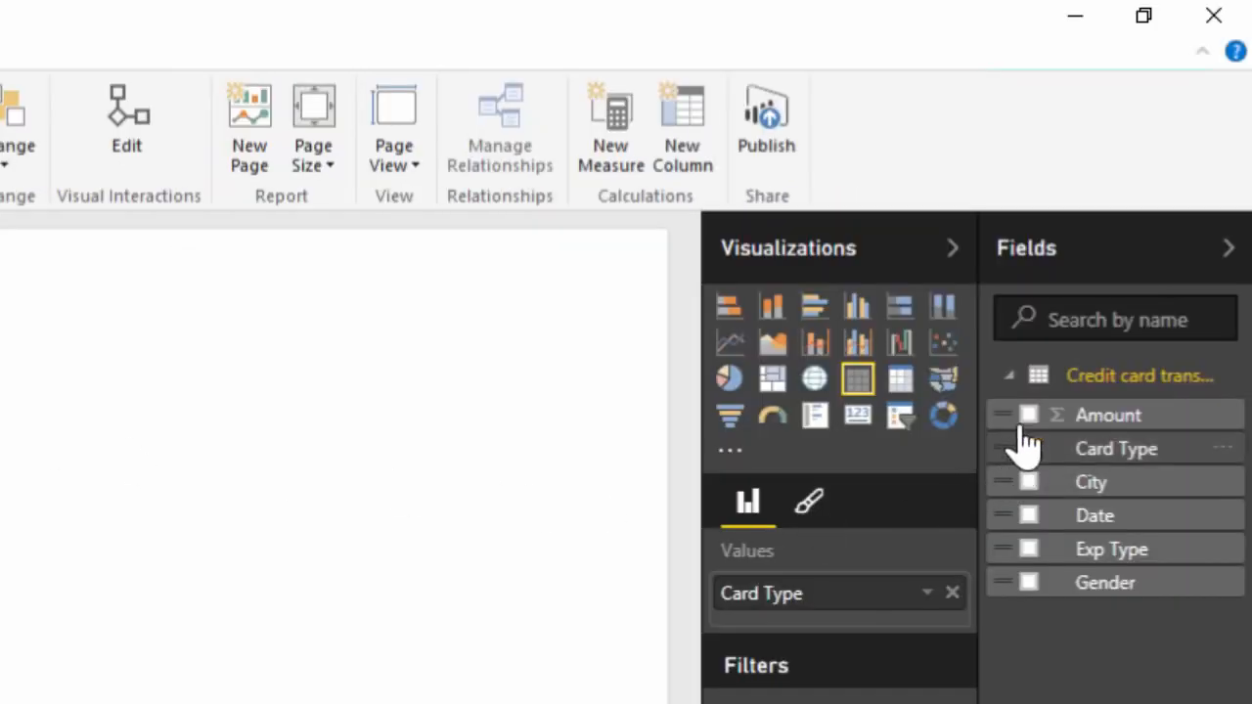
pyautogui.click(1033, 417)
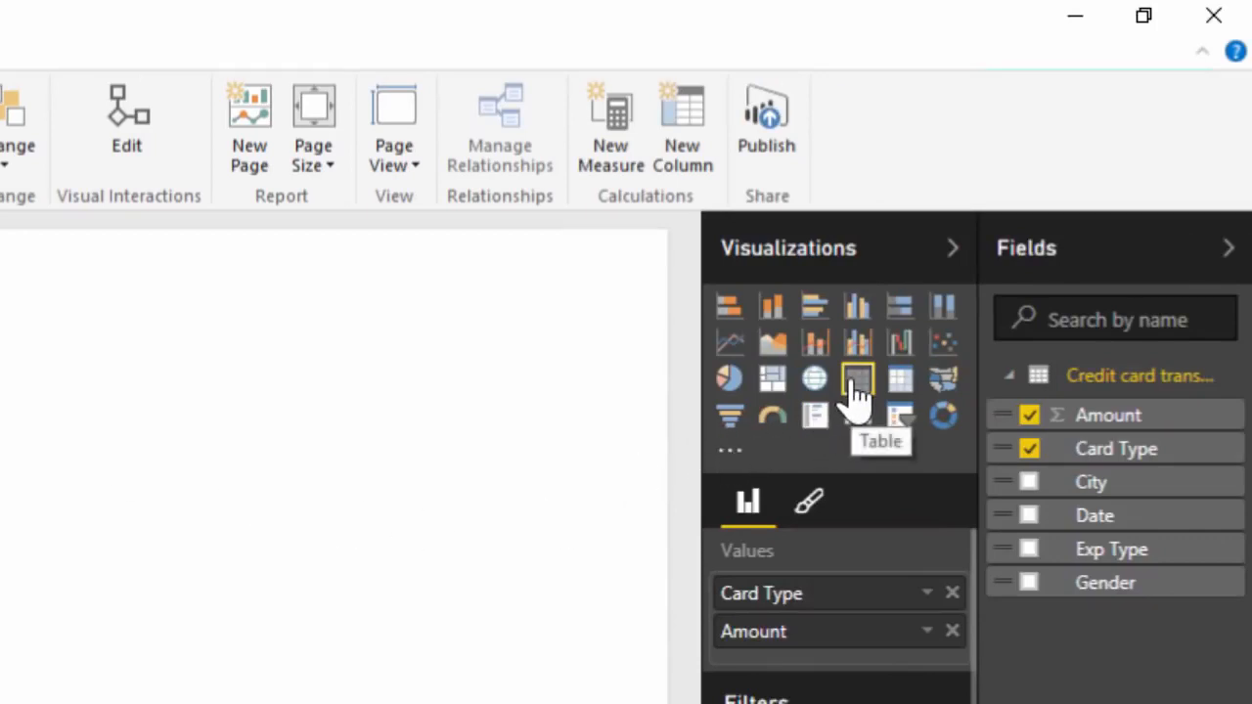
pyautogui.click(732, 317)
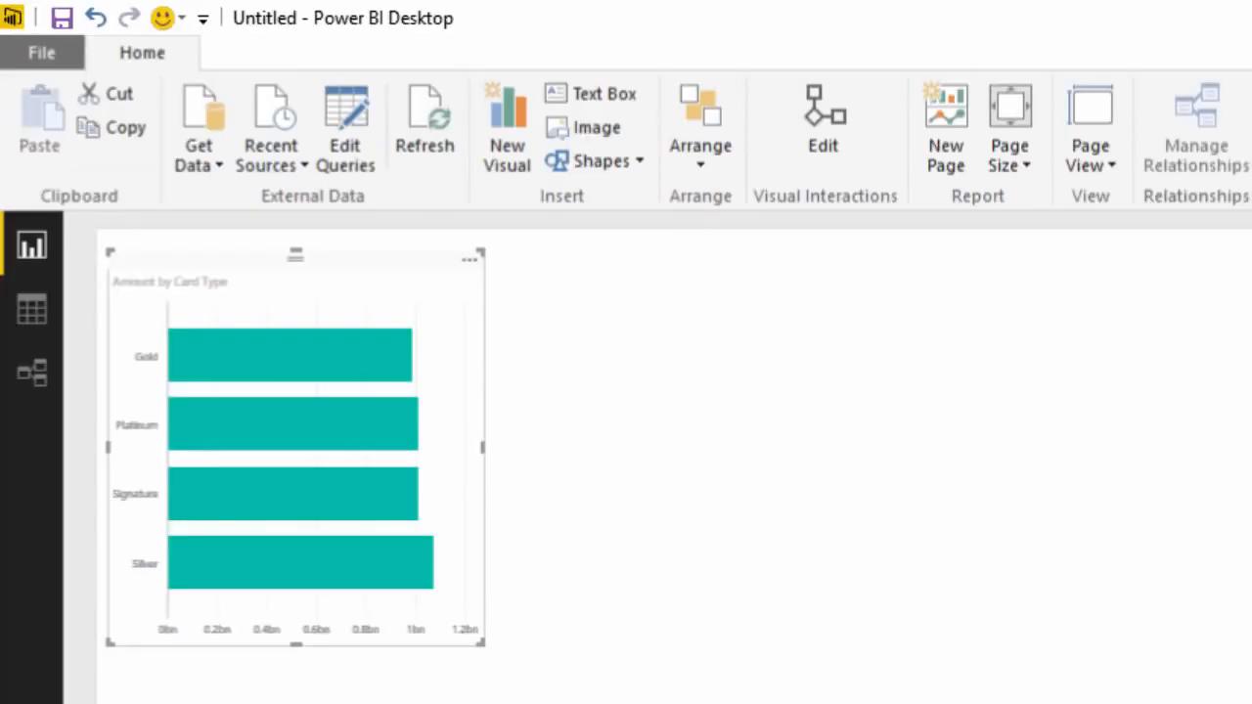
pyautogui.moveTo(296, 645); pyautogui.dragTo(297, 590)
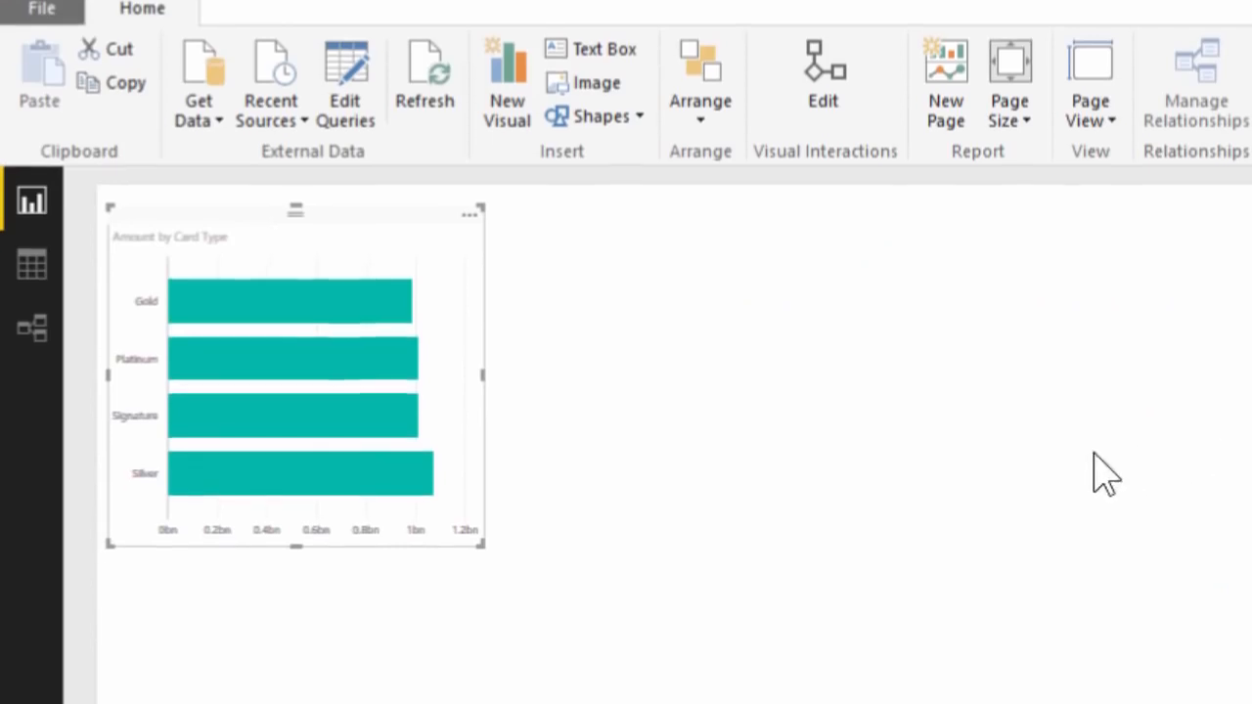
# Step: Add a second visual of Amount by Exp Type below the bar chart, trying a pie chart before making it a treemap
pyautogui.click(707, 95)
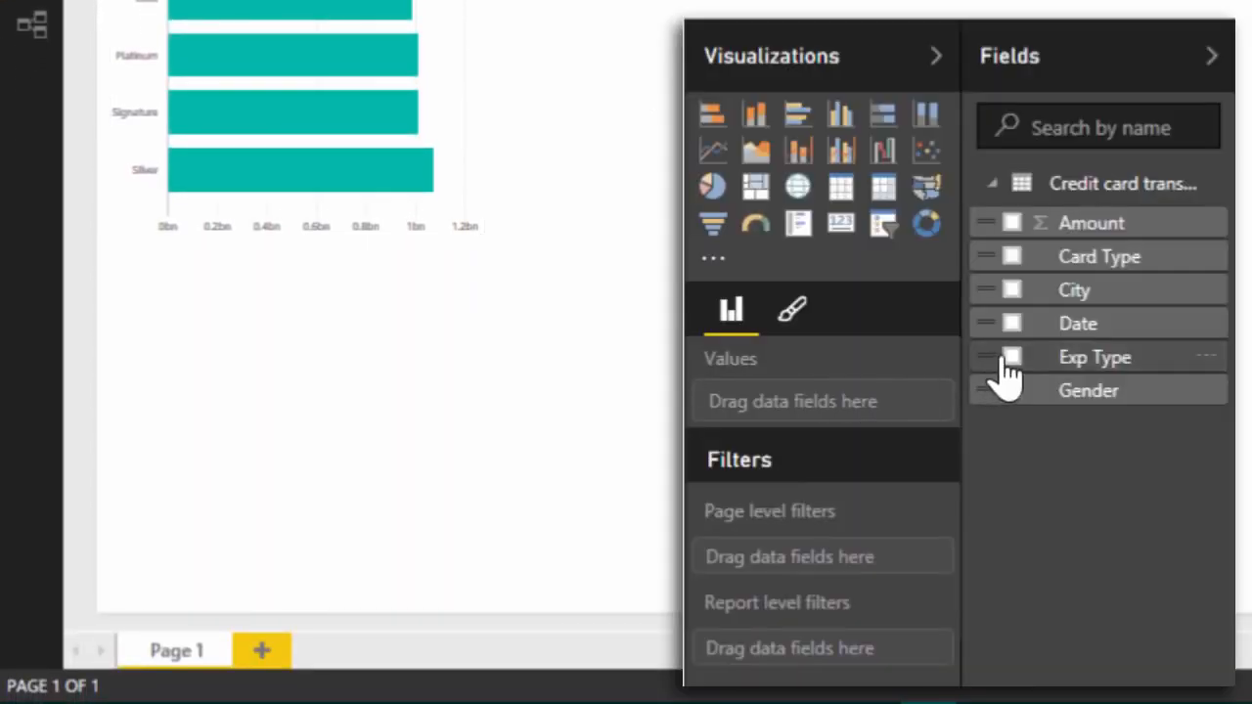
pyautogui.click(1012, 358)
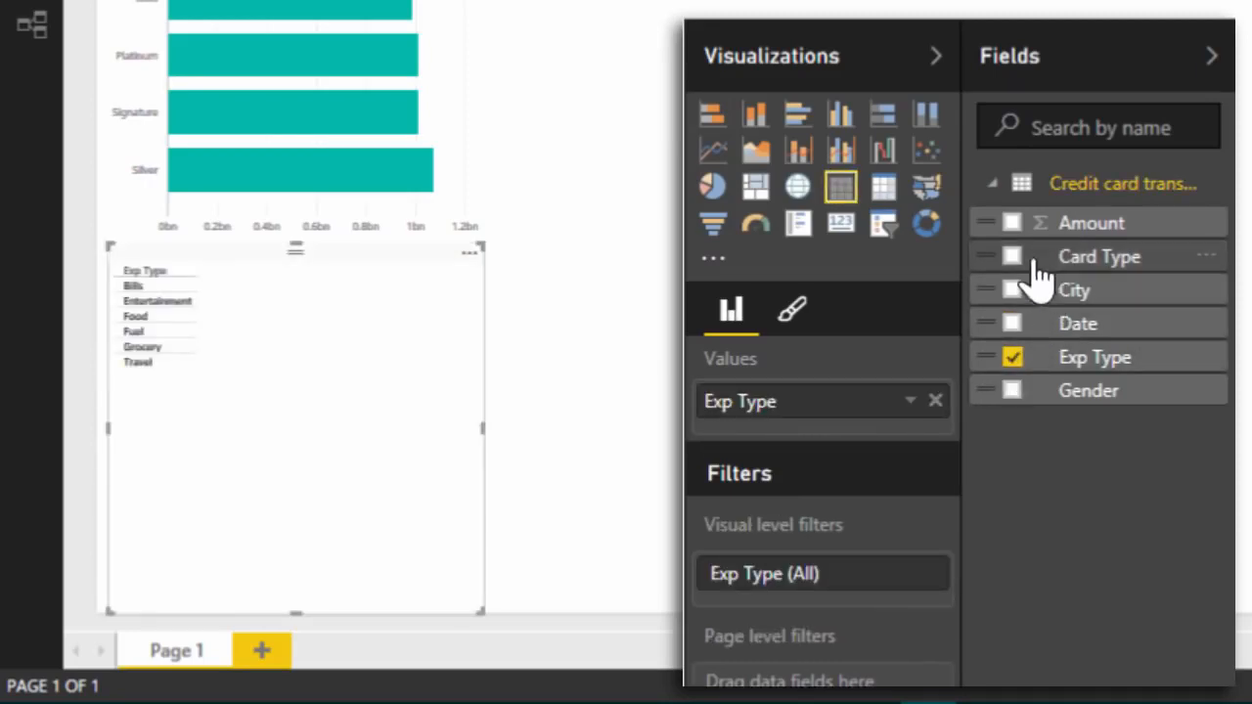
pyautogui.click(1012, 224)
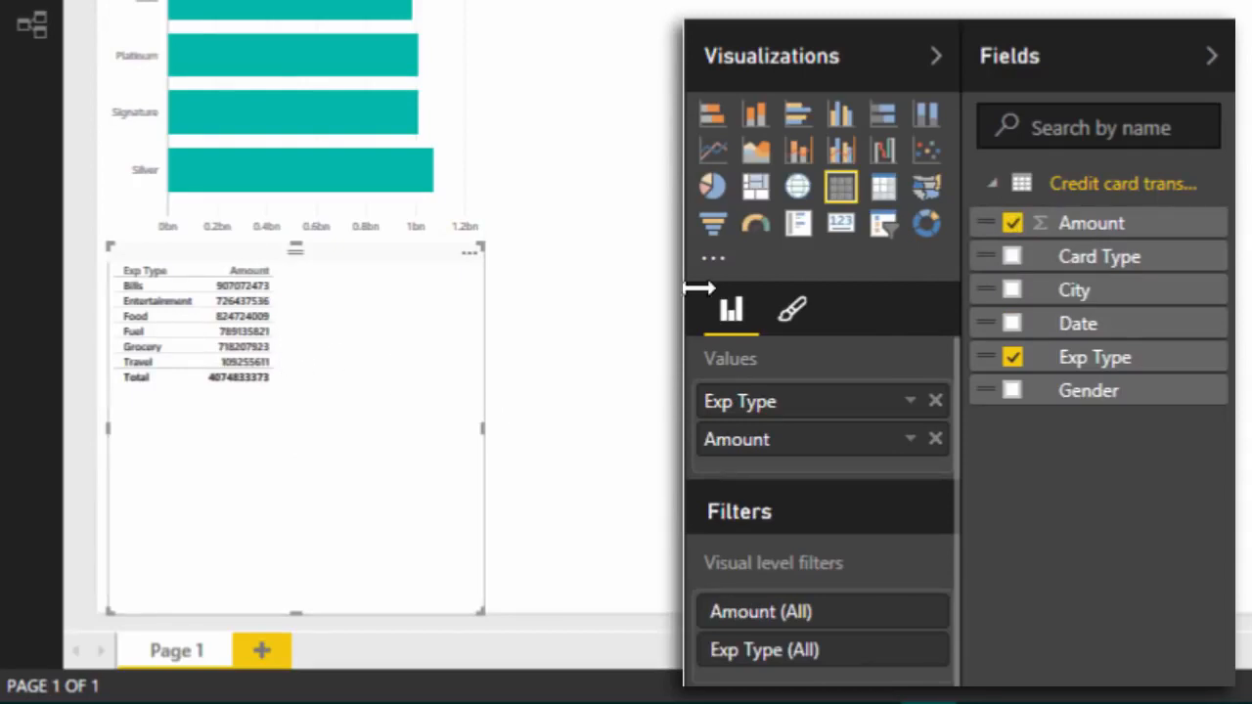
pyautogui.click(714, 196)
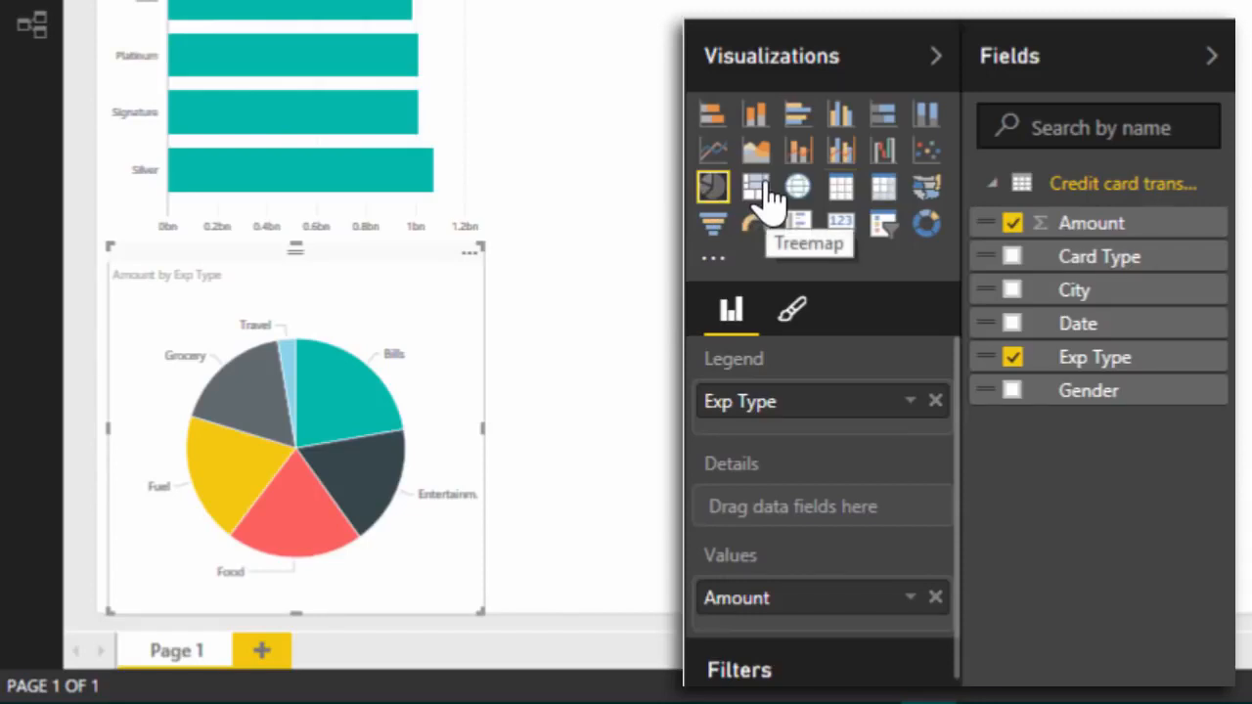
pyautogui.click(757, 188)
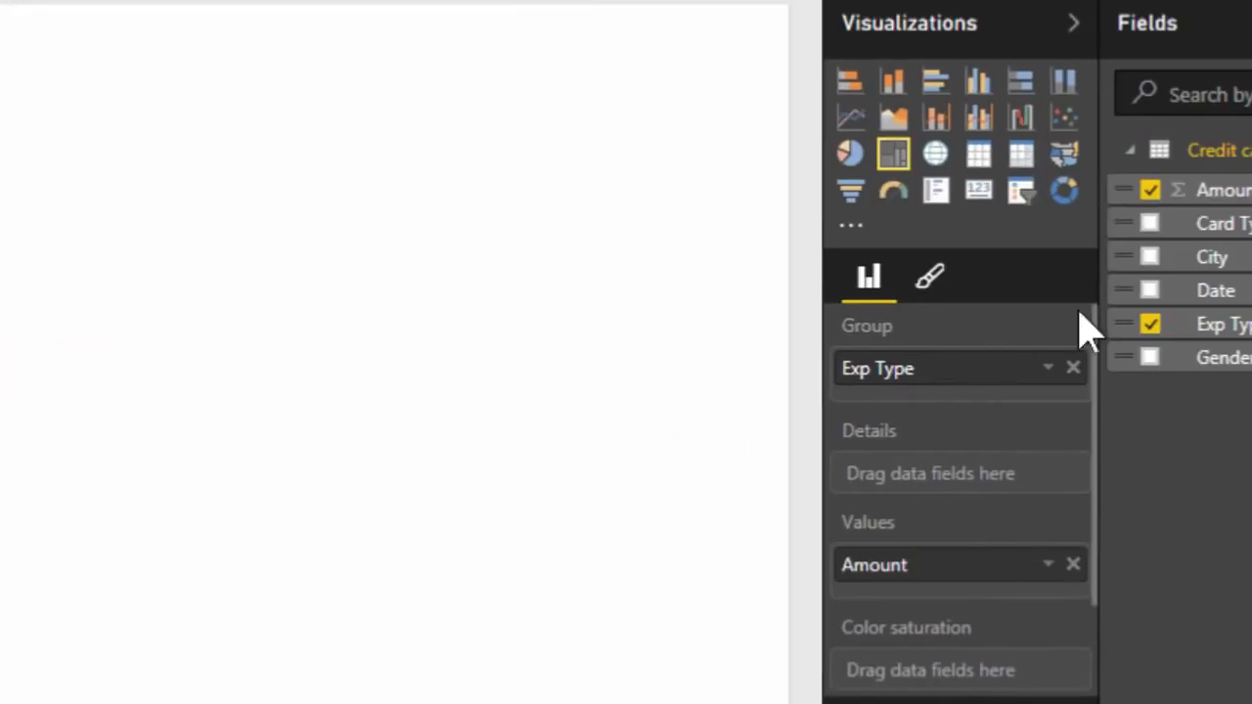
# Step: Add a card visual of Amount in the page's empty area and shrink it to a small, flat box
pyautogui.click(489, 216)
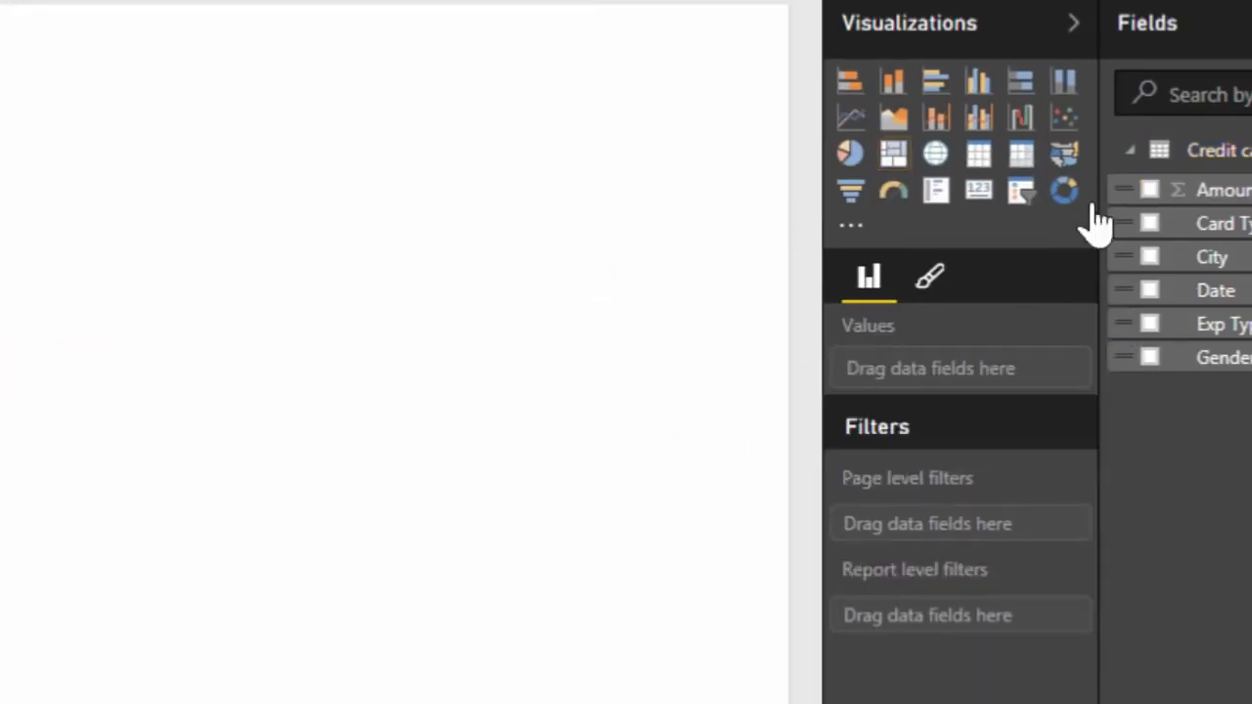
pyautogui.moveTo(1212, 196); pyautogui.dragTo(249, 107)
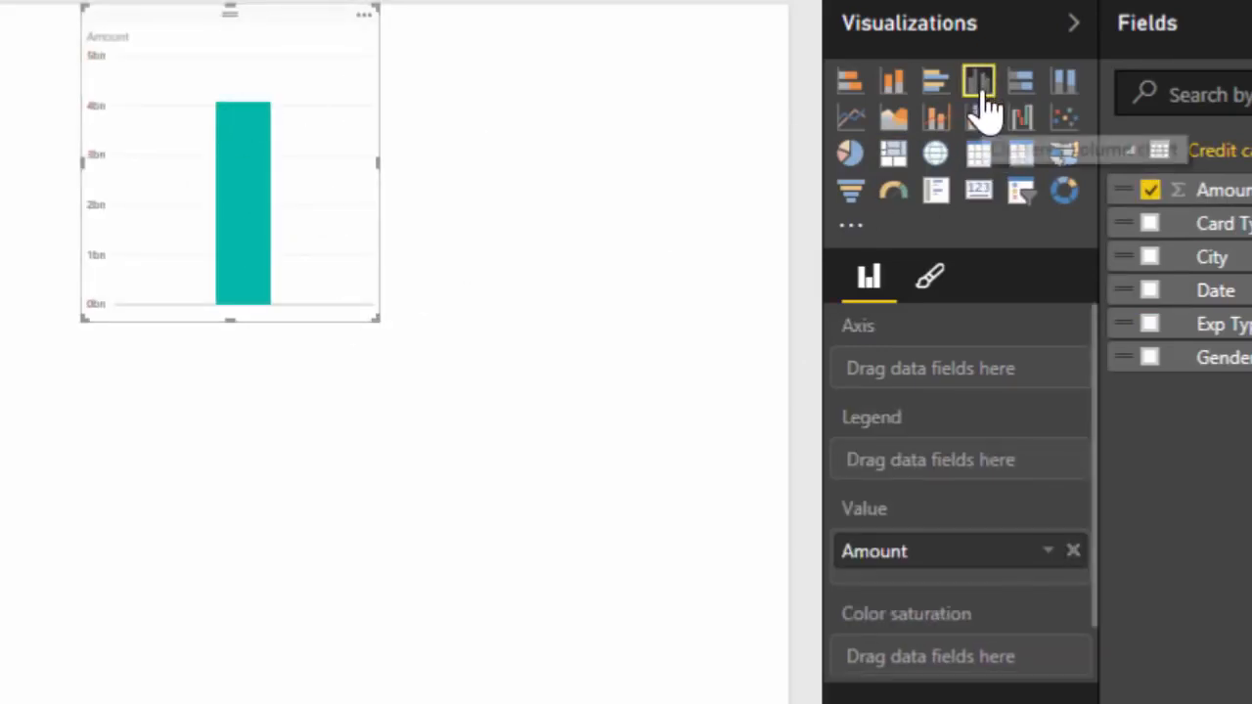
pyautogui.click(980, 195)
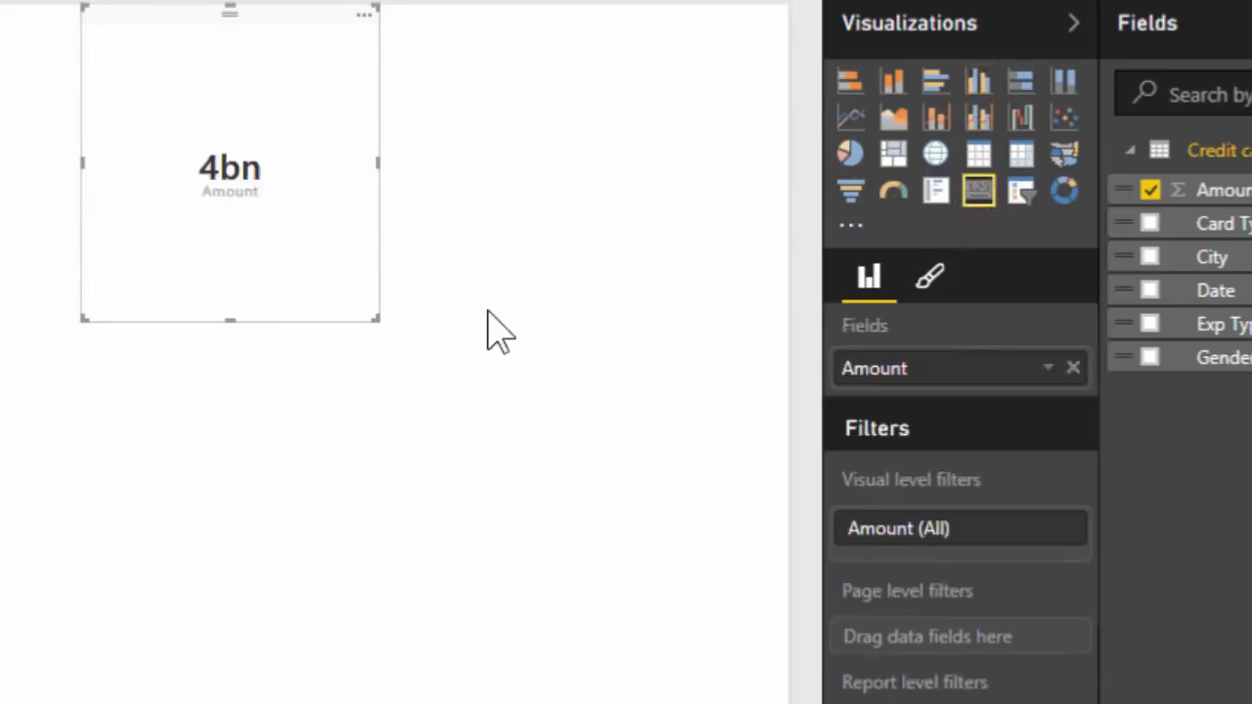
pyautogui.moveTo(378, 314); pyautogui.dragTo(385, 160)
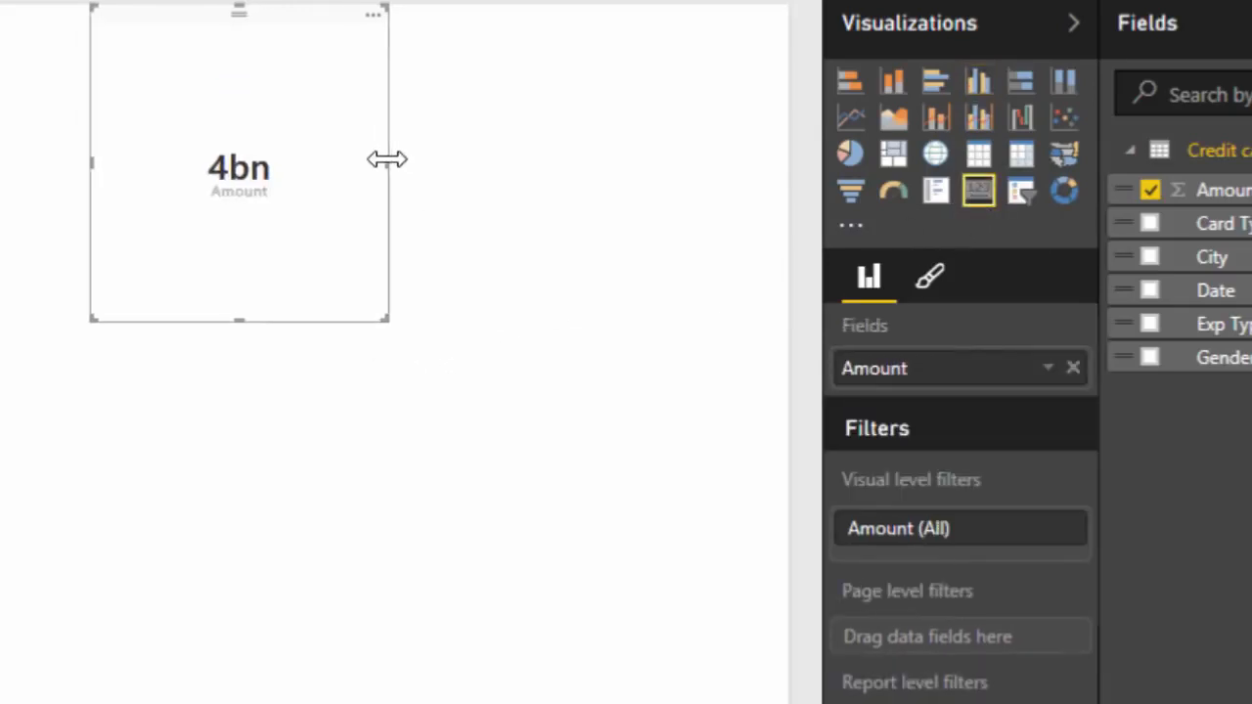
pyautogui.moveTo(385, 322); pyautogui.dragTo(260, 81)
pyautogui.moveTo(236, 85); pyautogui.dragTo(351, 94)
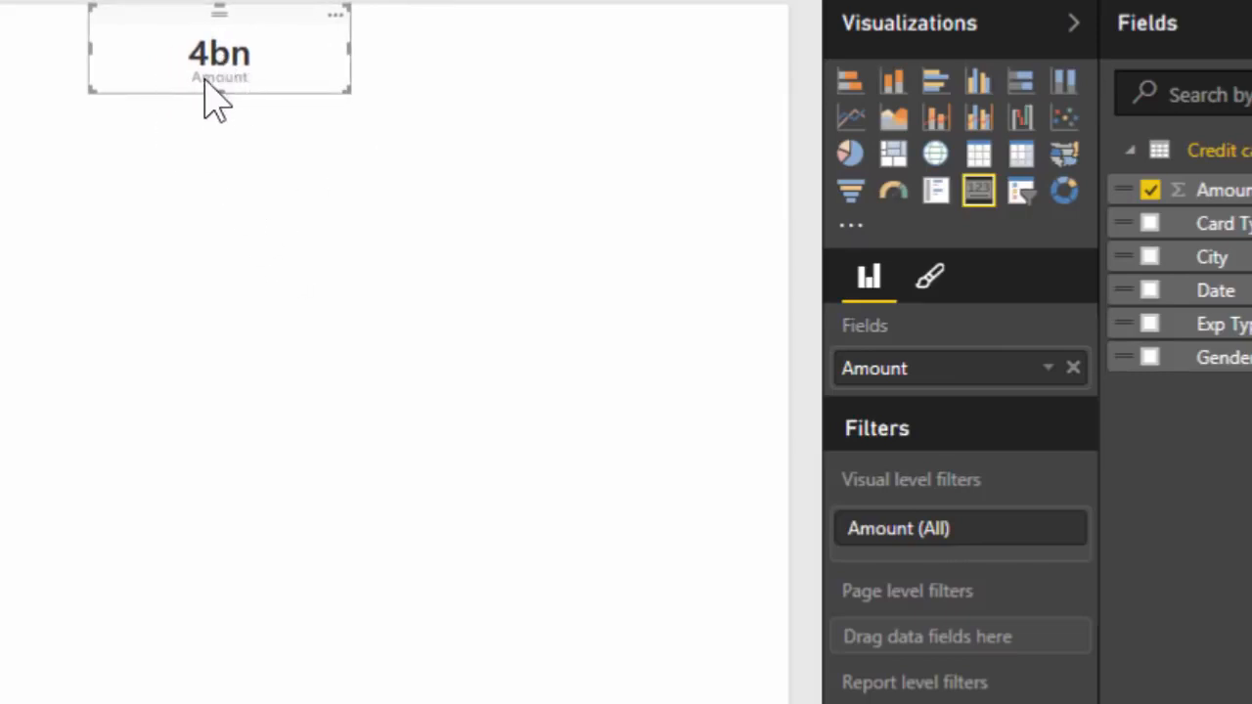
# Step: Set the display units of the Amount card's data label to None
pyautogui.click(935, 294)
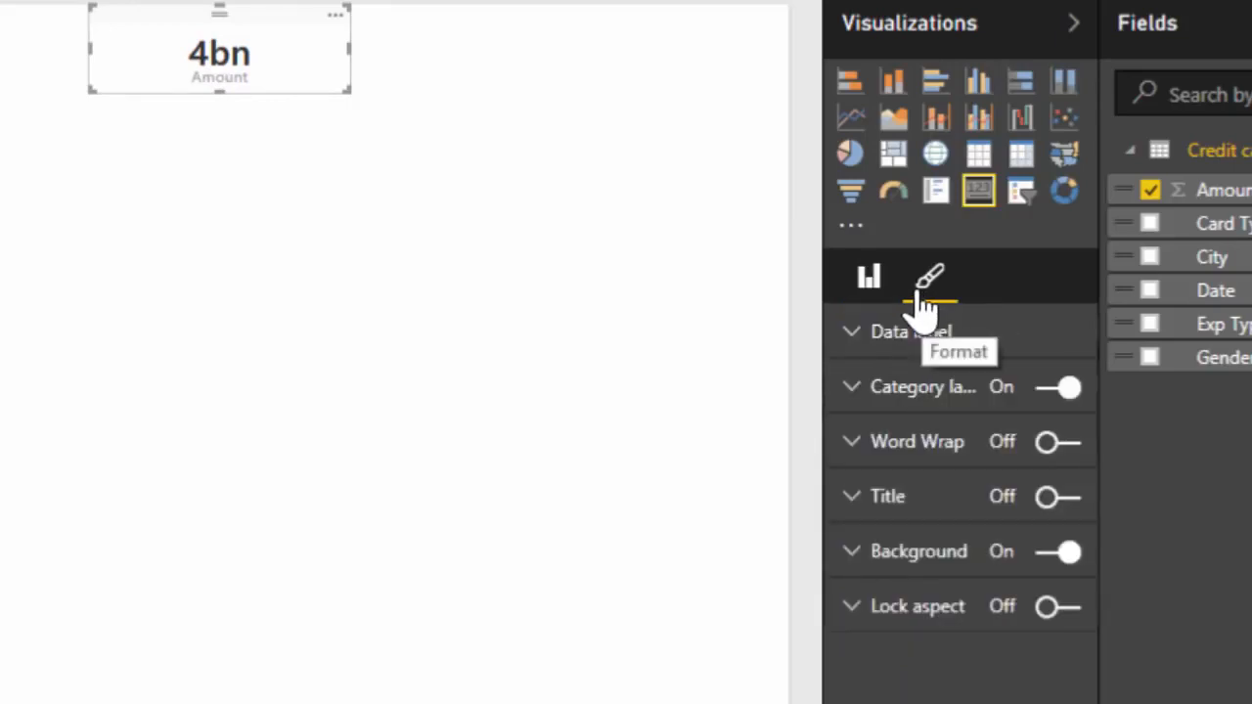
pyautogui.click(871, 293)
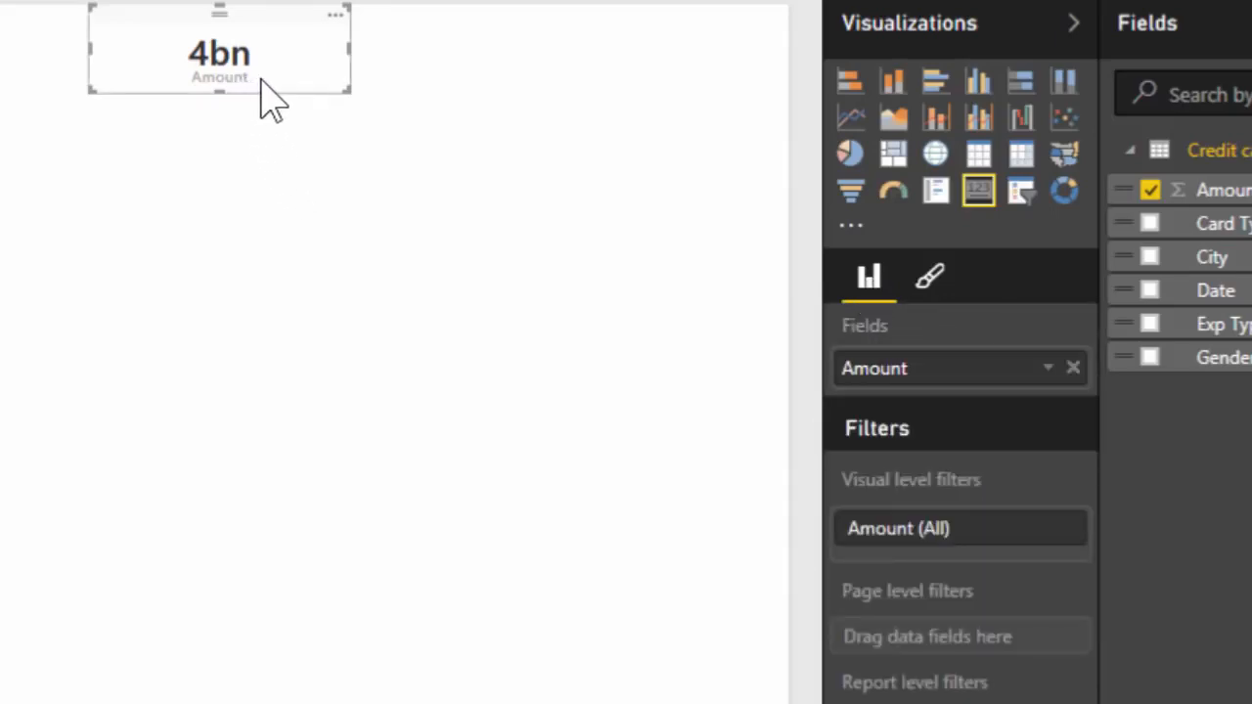
pyautogui.click(937, 298)
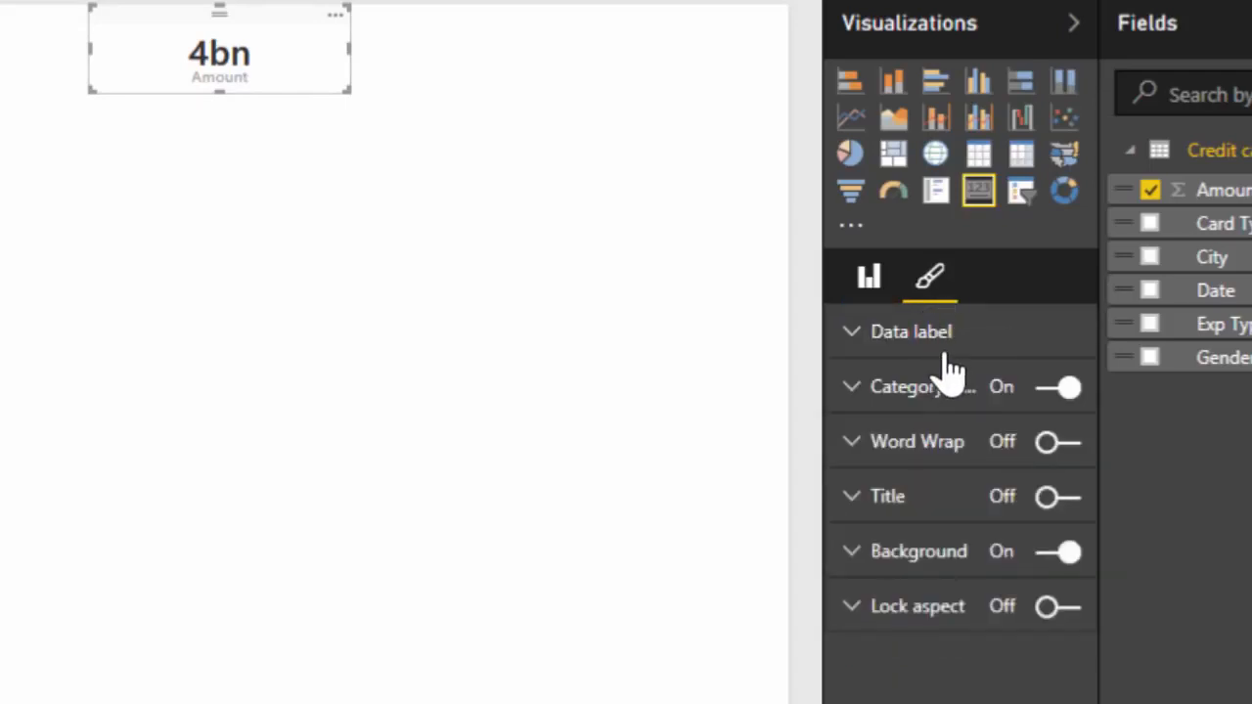
pyautogui.click(939, 338)
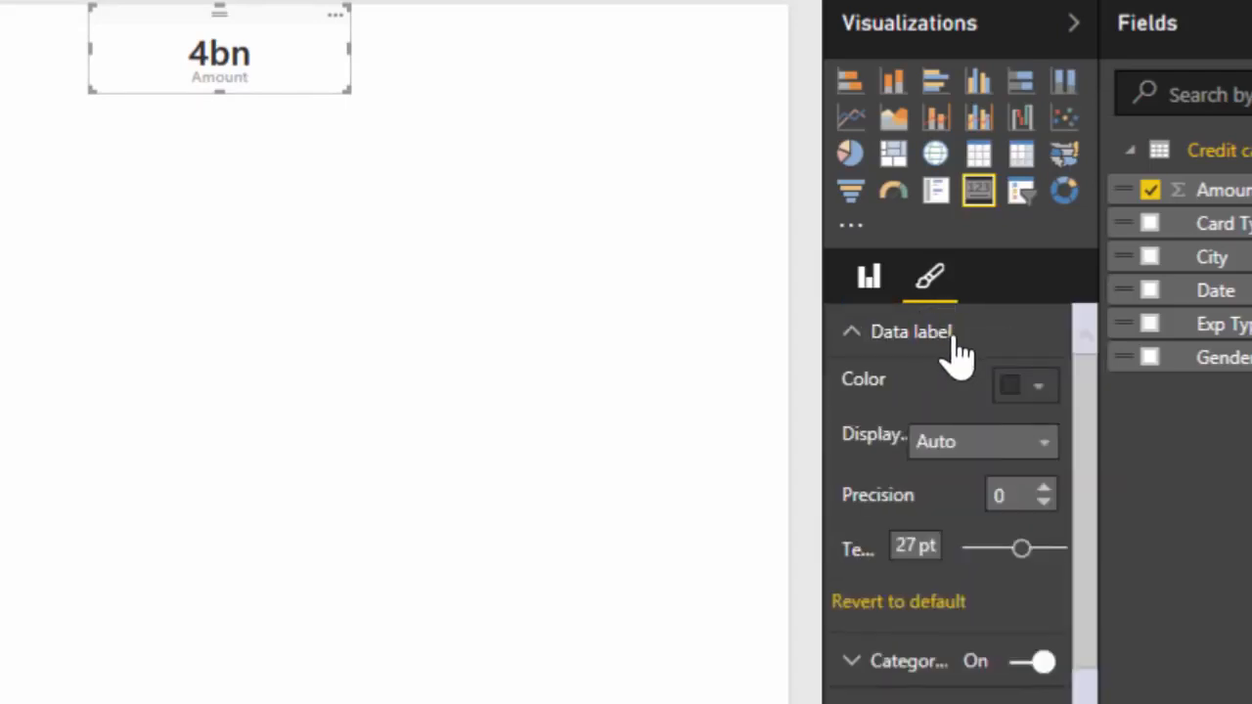
pyautogui.click(1045, 445)
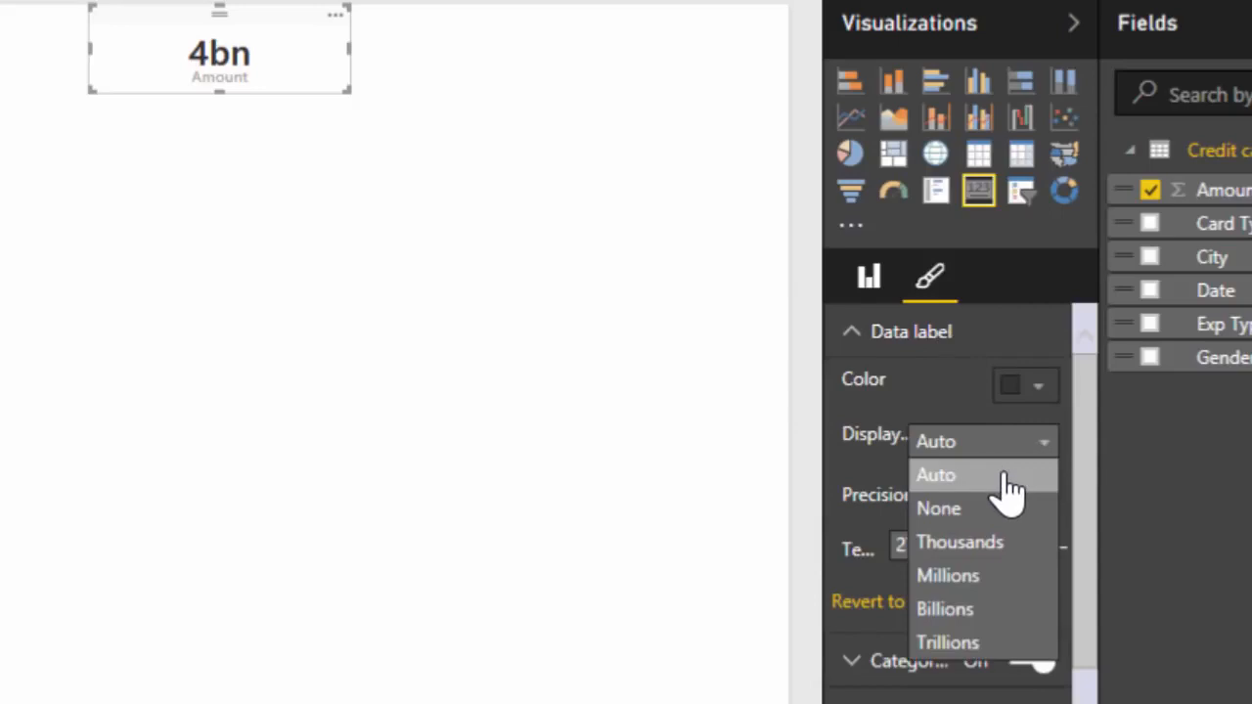
pyautogui.click(973, 511)
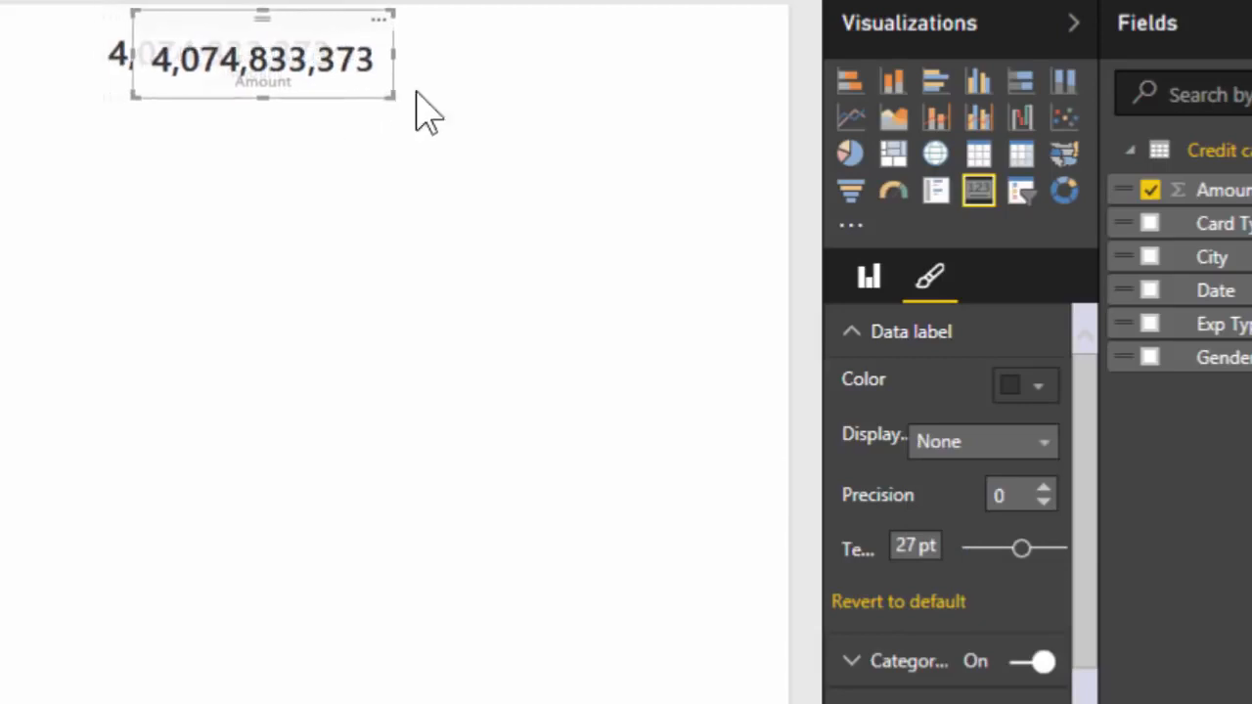
# Step: Set a copy of the Amount card beside the original to Count, and duplicate that card with the summarization set to Average
pyautogui.moveTo(427, 113); pyautogui.dragTo(596, 118)
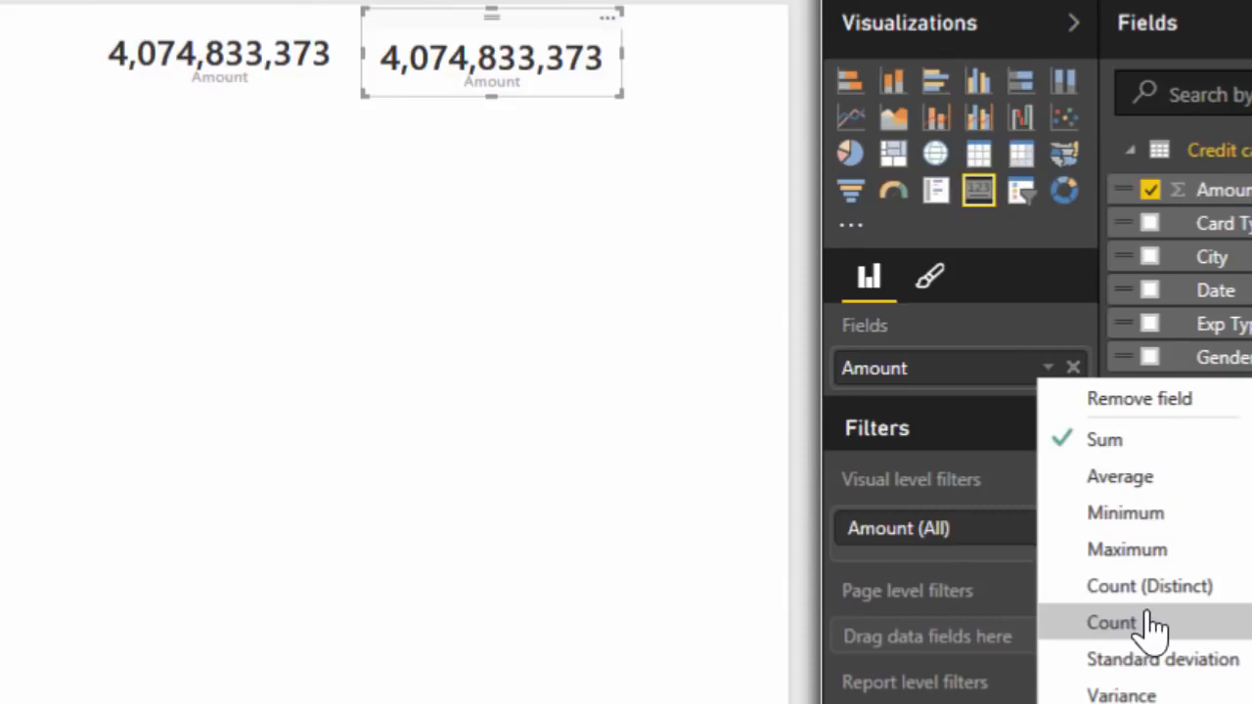
pyautogui.click(1113, 623)
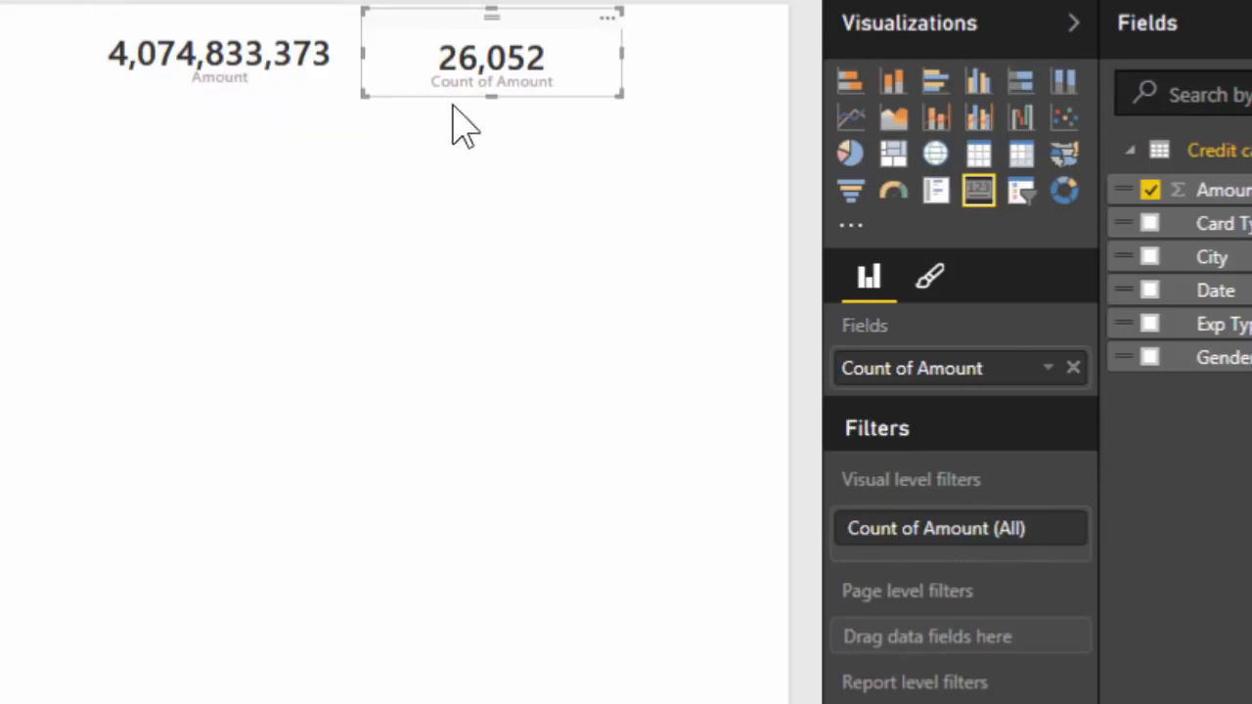
pyautogui.hotkey('ctrl', 'v')
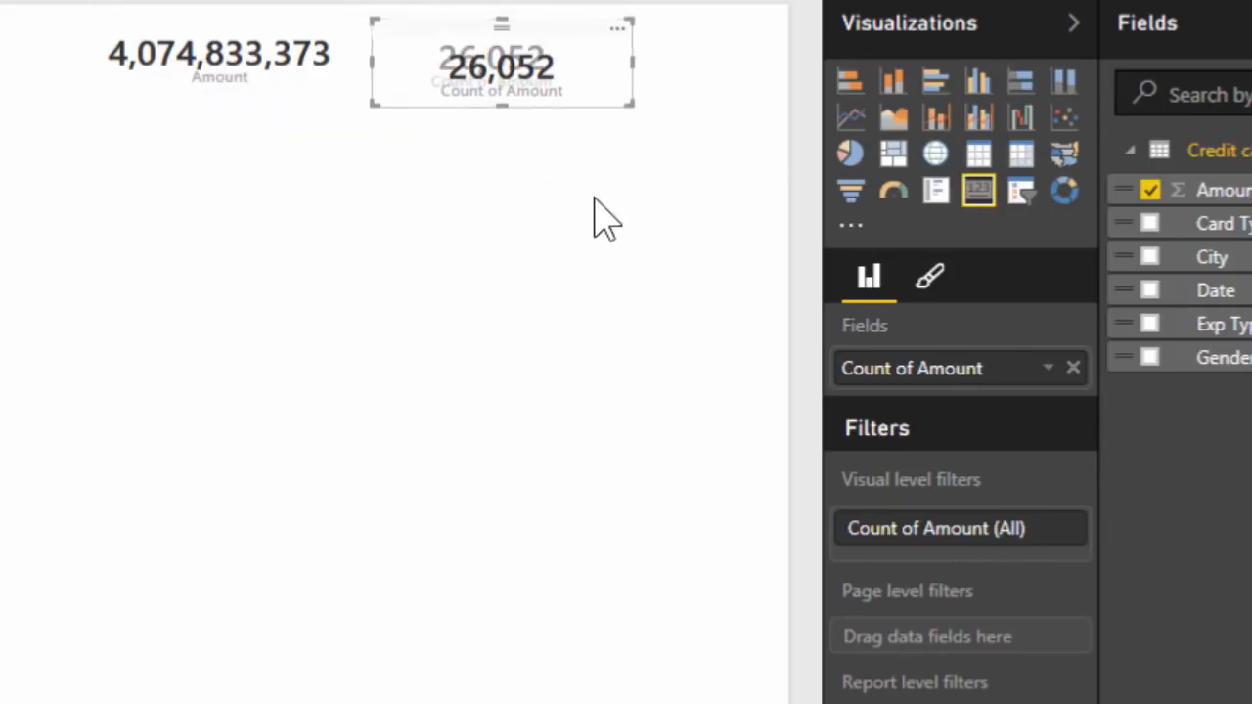
pyautogui.click(1047, 368)
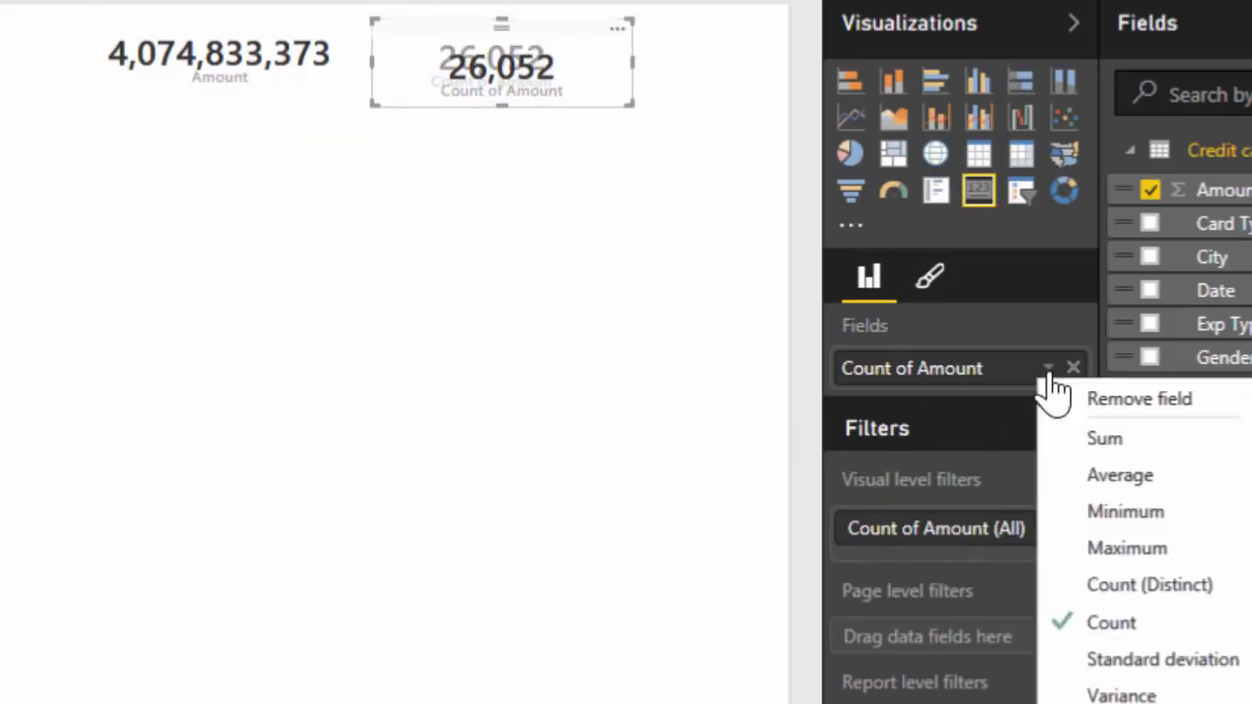
pyautogui.click(1156, 479)
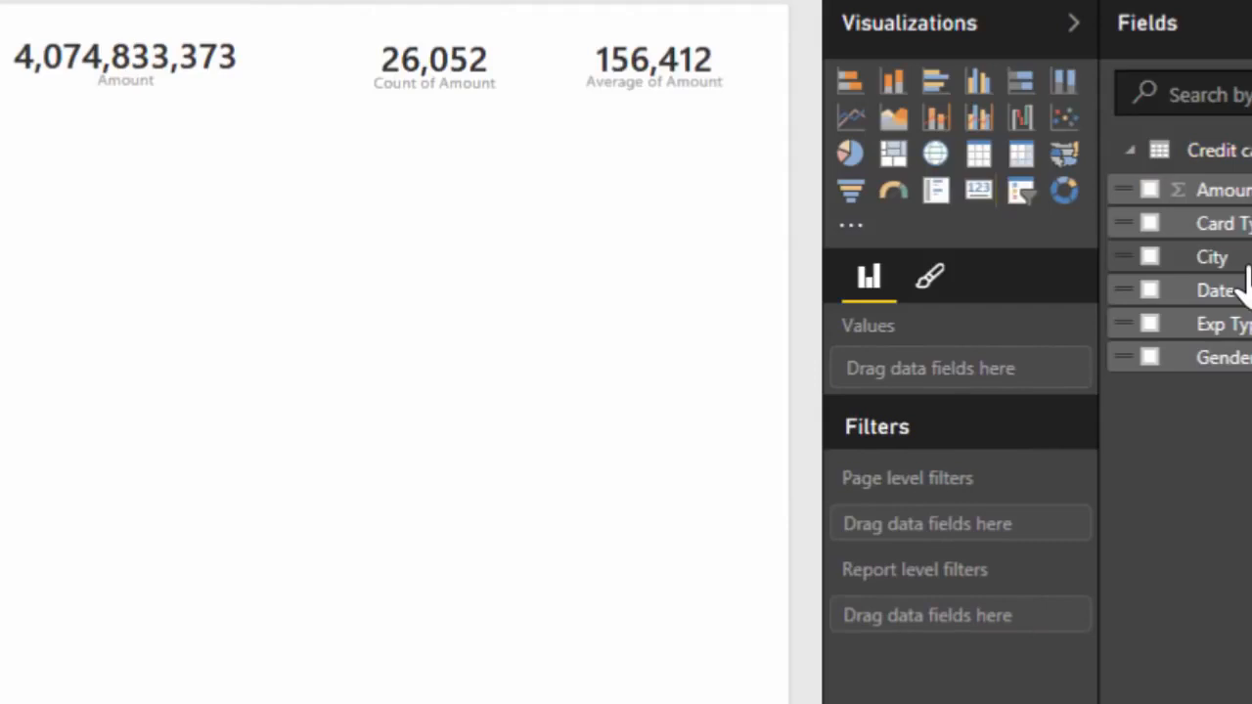
# Step: Add a map visual of Amount by City in the empty area below the summary cards
pyautogui.moveTo(1245, 262); pyautogui.dragTo(282, 405)
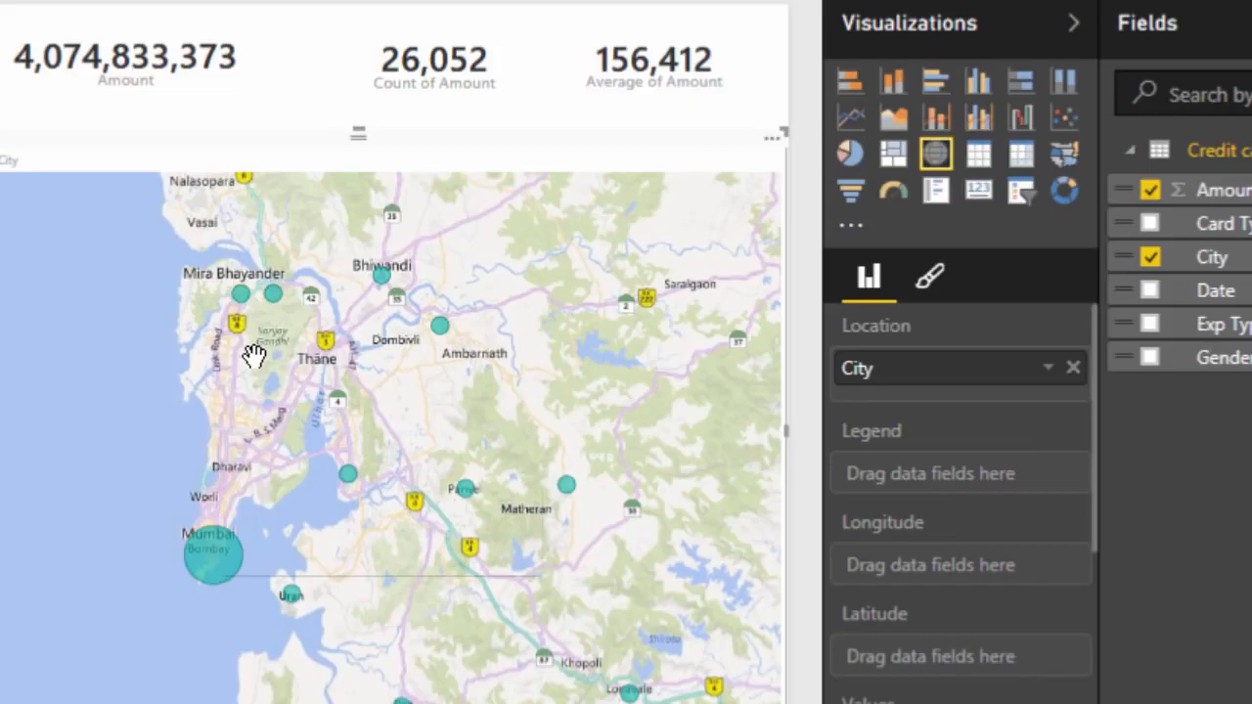
pyautogui.moveTo(242, 311)
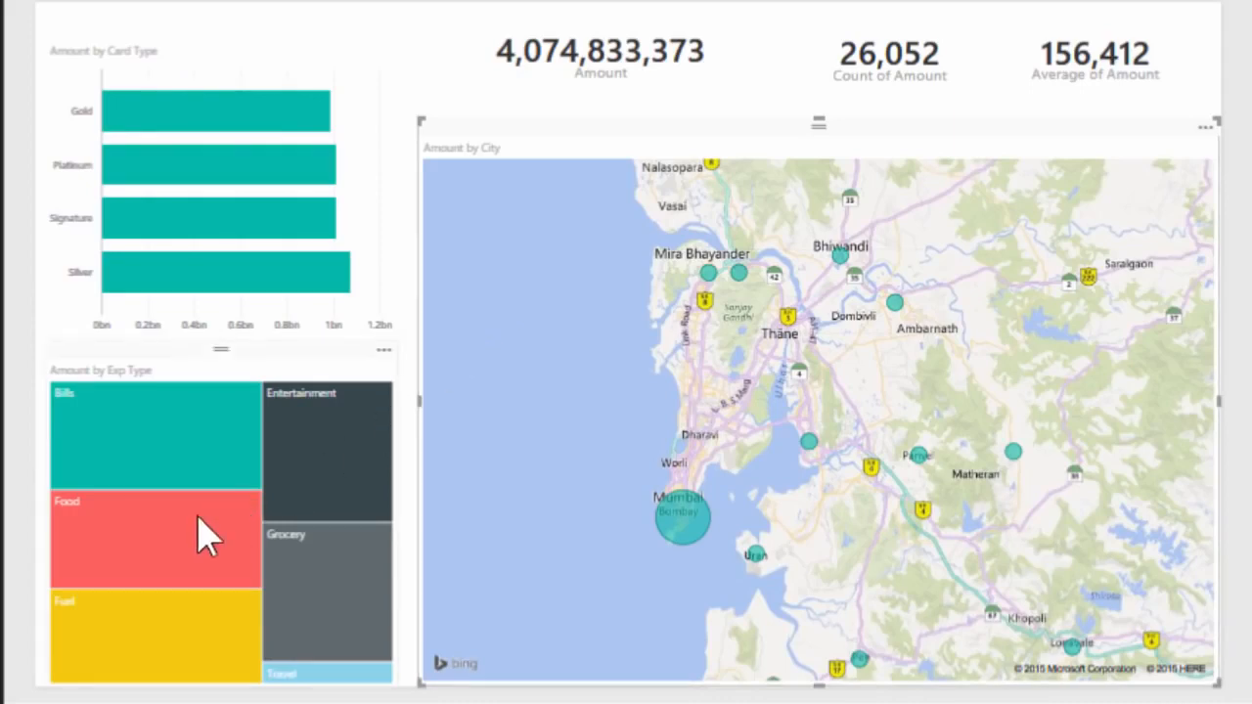
# Step: Filter the visuals by the Food expense type and examine the Mumbai region on the city map
pyautogui.moveTo(162, 534)
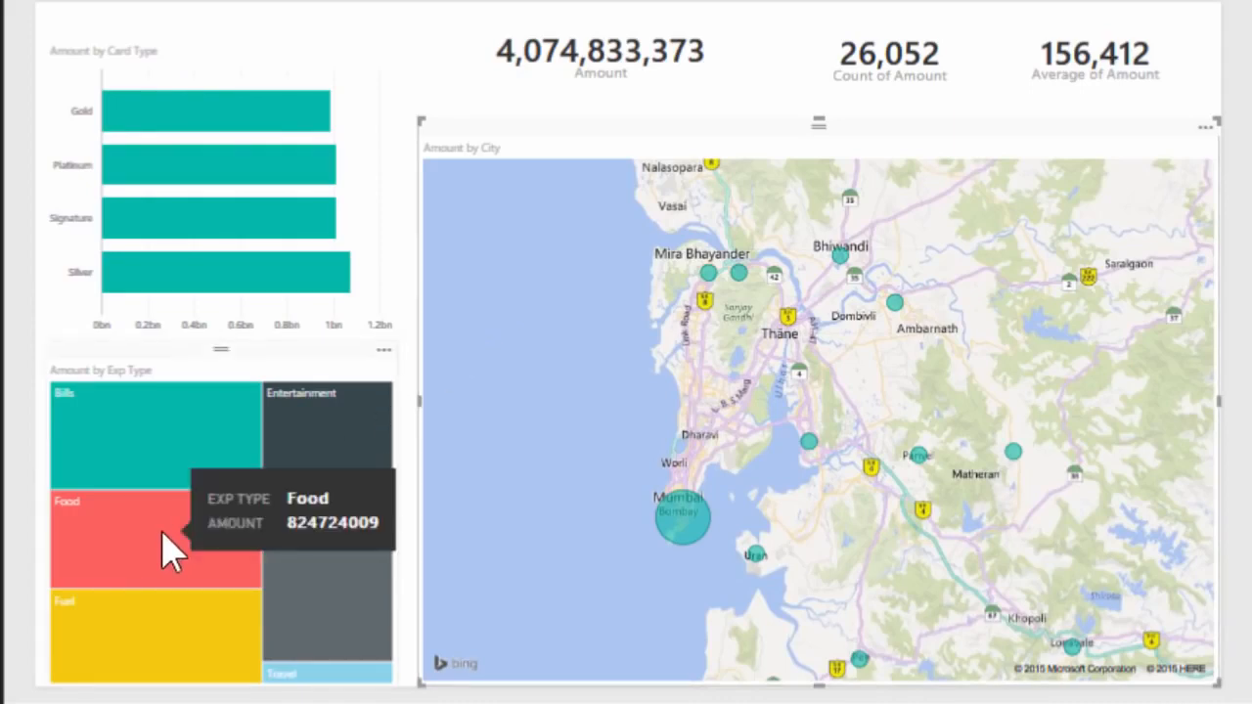
pyautogui.click(161, 534)
pyautogui.click(159, 535)
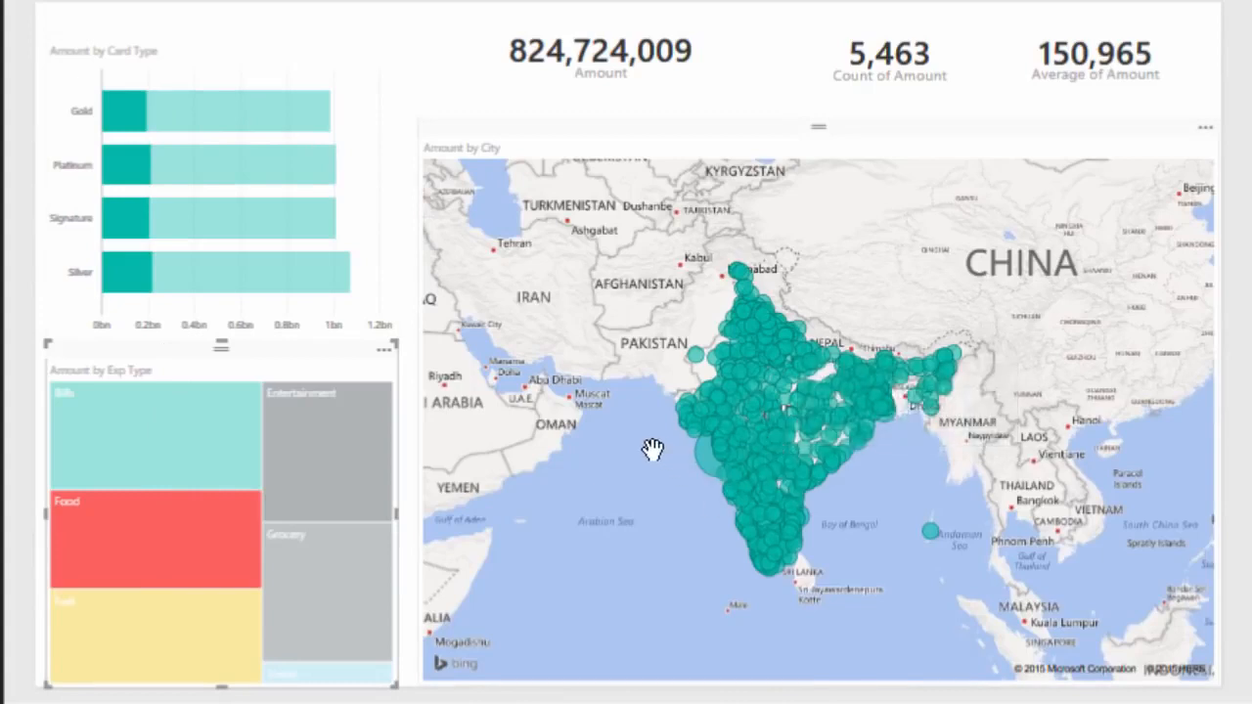
pyautogui.scroll(3, 651, 447)
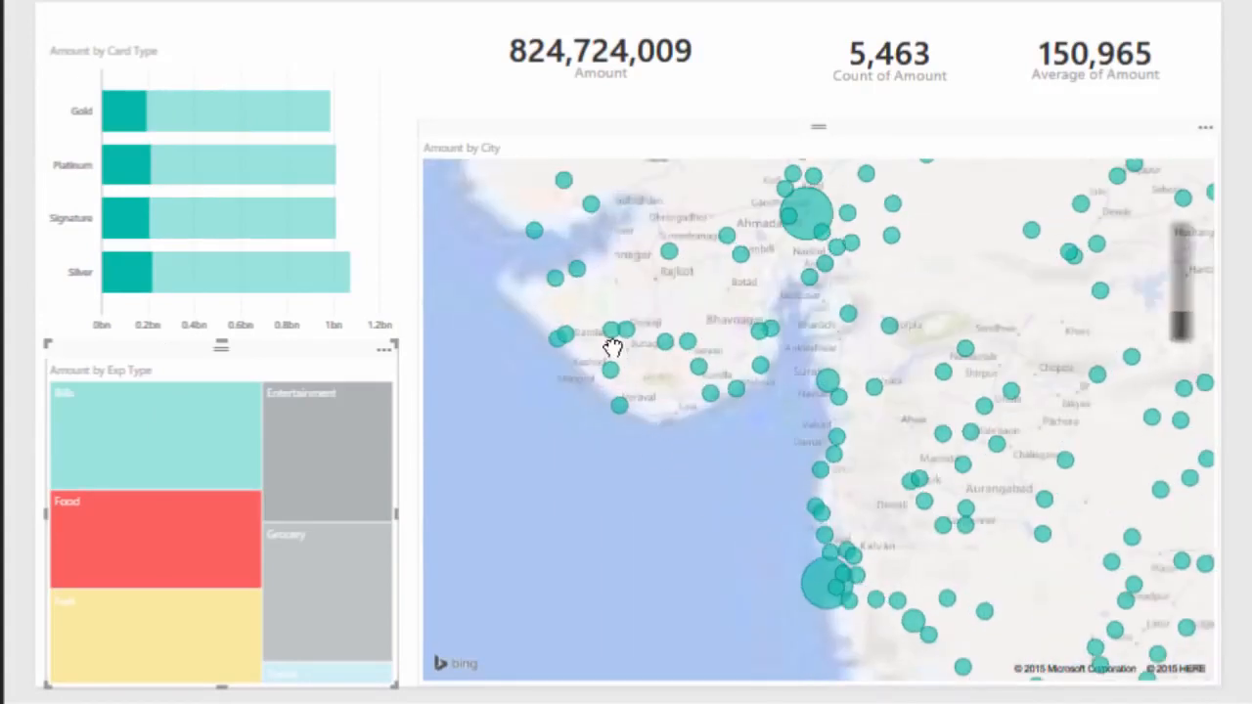
pyautogui.moveTo(612, 347); pyautogui.dragTo(588, 250)
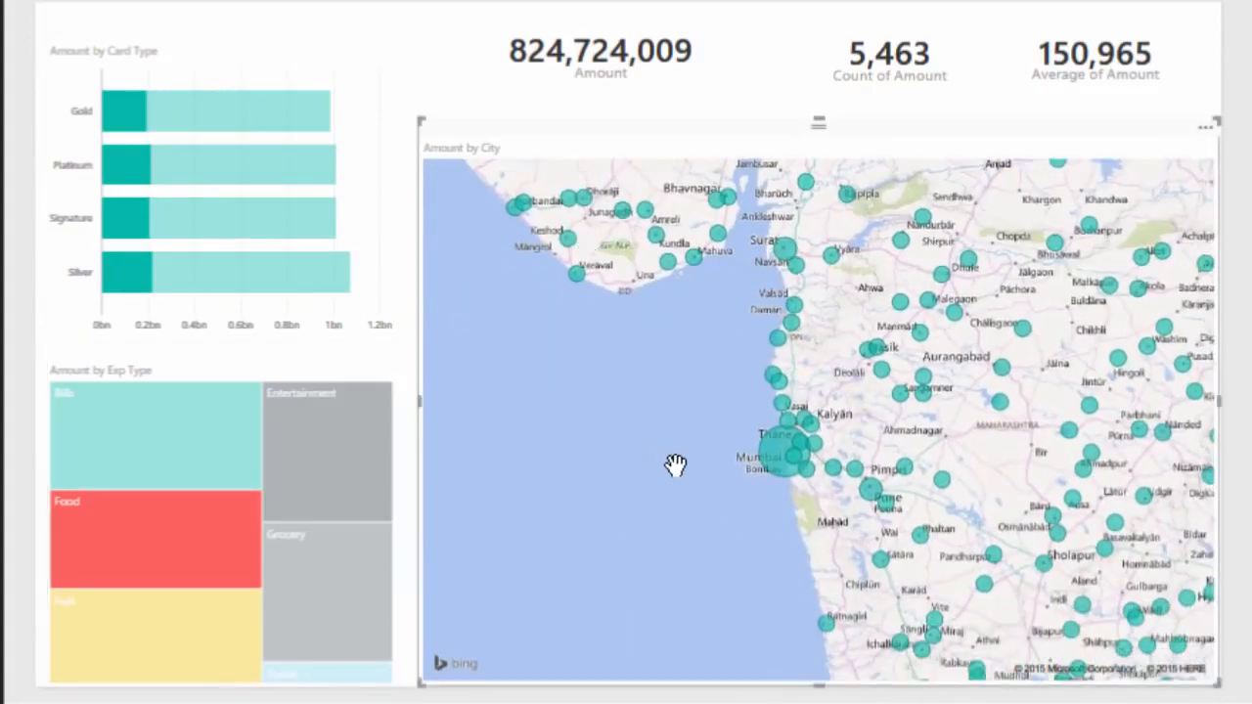
pyautogui.moveTo(773, 470)
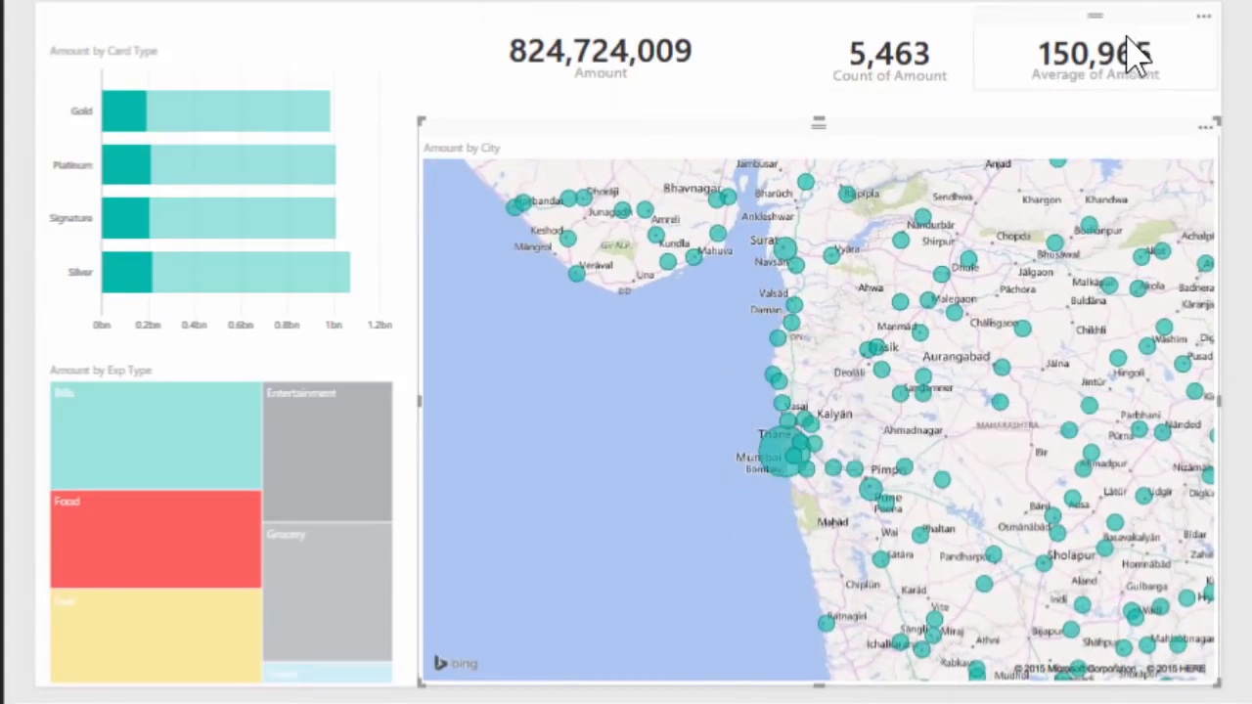
# Step: Filter the report by the Signature and Gold card types together, and by the Greater Mumbai bubble on the map
pyautogui.moveTo(357, 445)
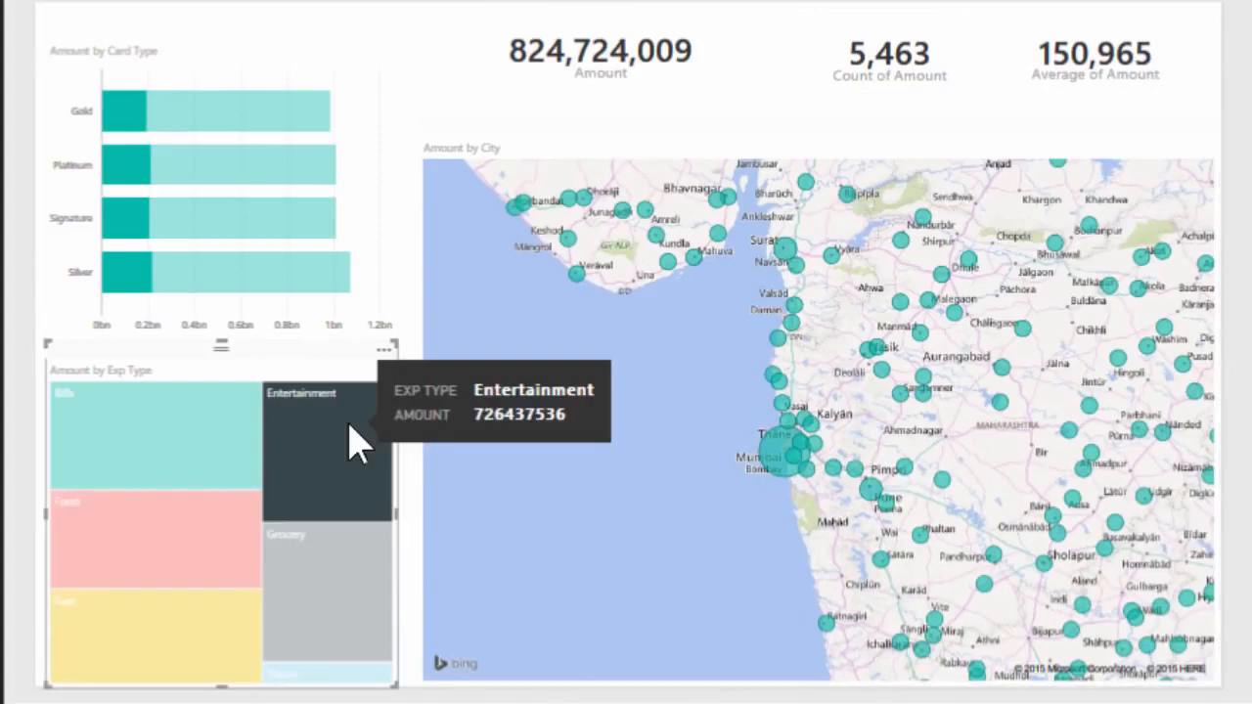
pyautogui.click(260, 219)
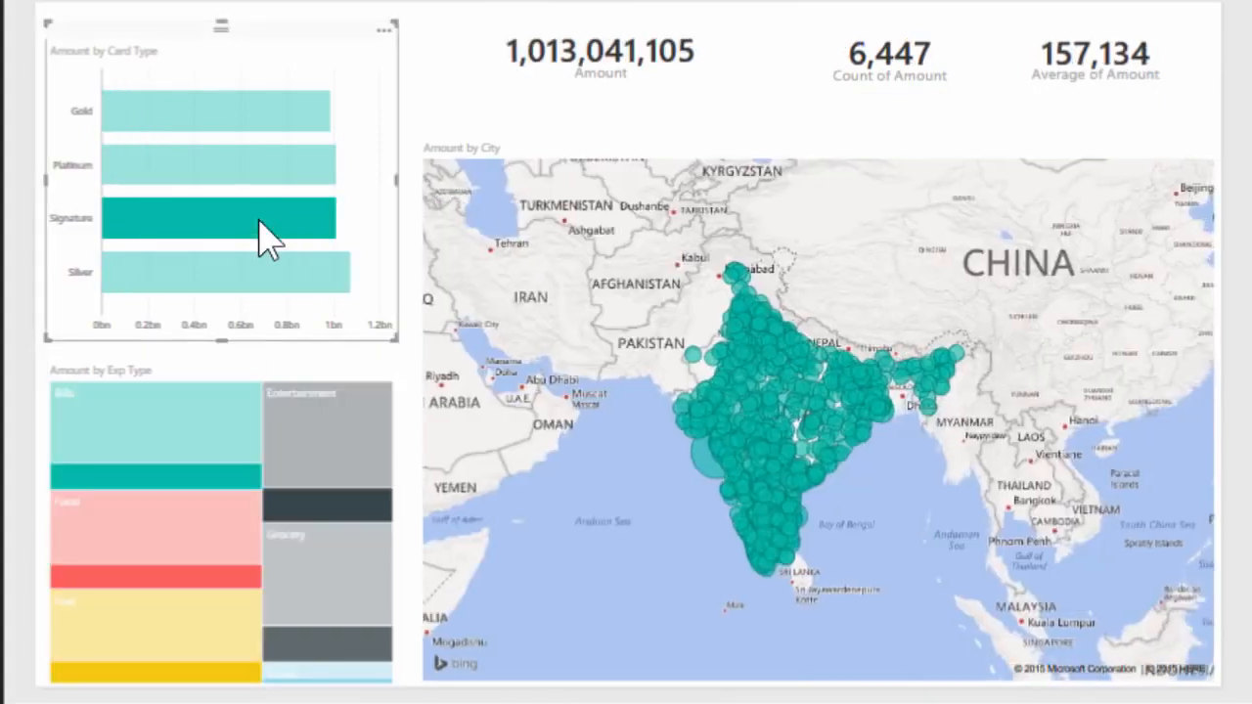
pyautogui.keyDown('ctrl'); pyautogui.click(244, 111); pyautogui.keyUp('ctrl')
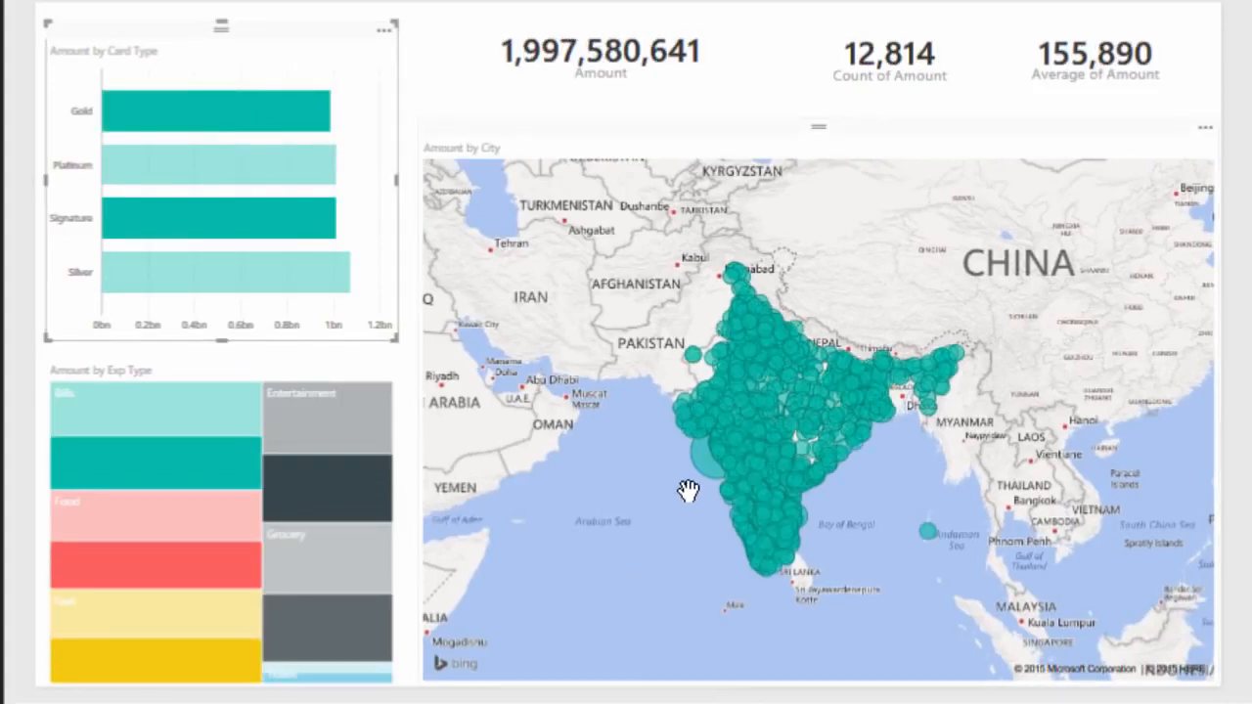
pyautogui.moveTo(699, 464)
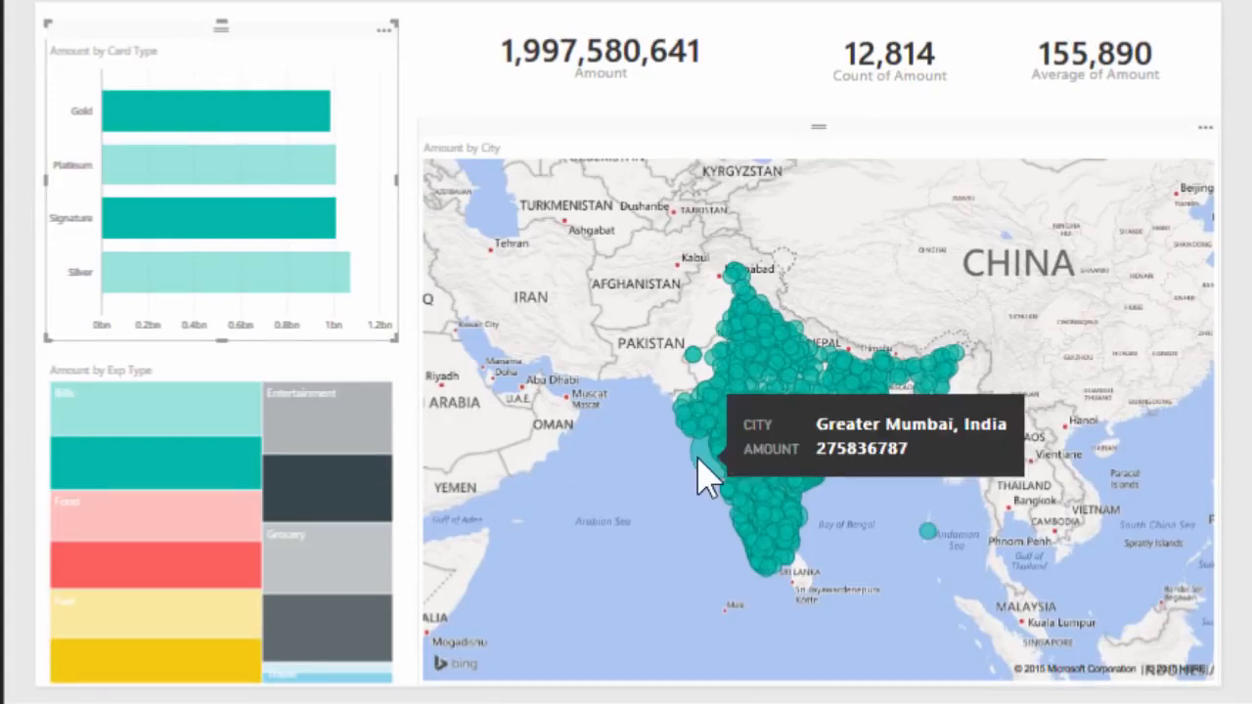
pyautogui.click(687, 509)
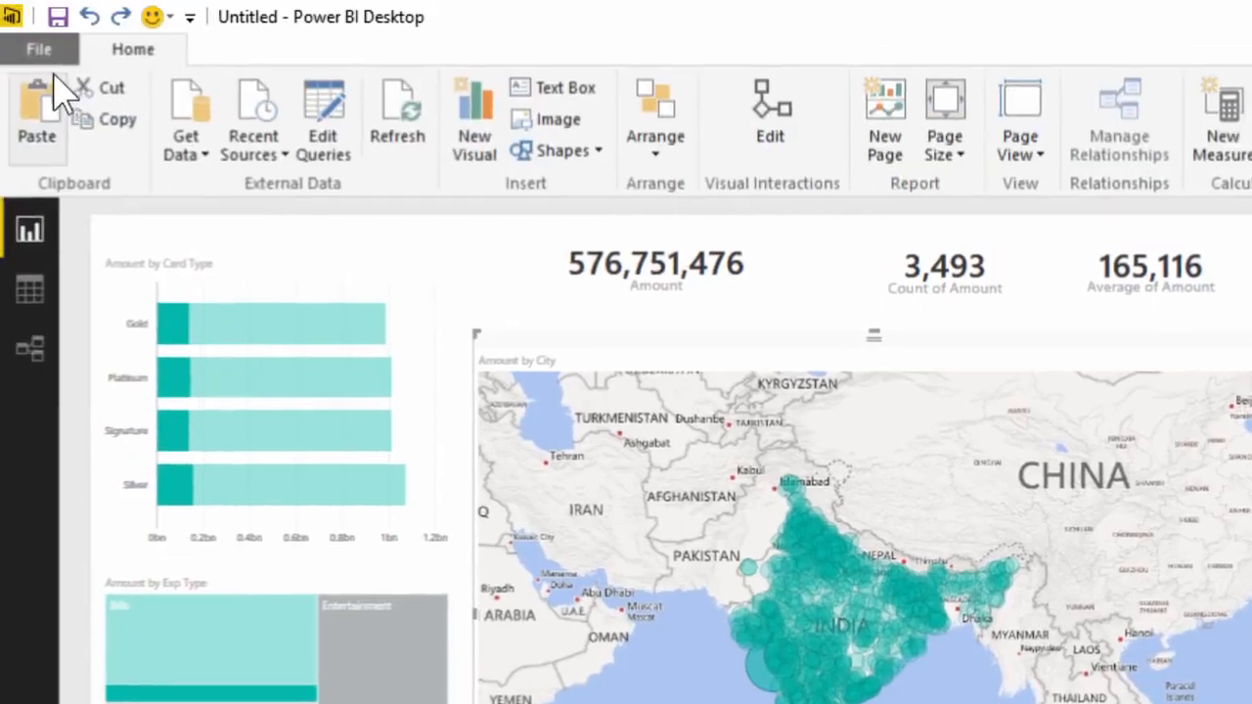
# Step: Save the report in the Demo folder on drive C as Demo - Simple
pyautogui.click(39, 12)
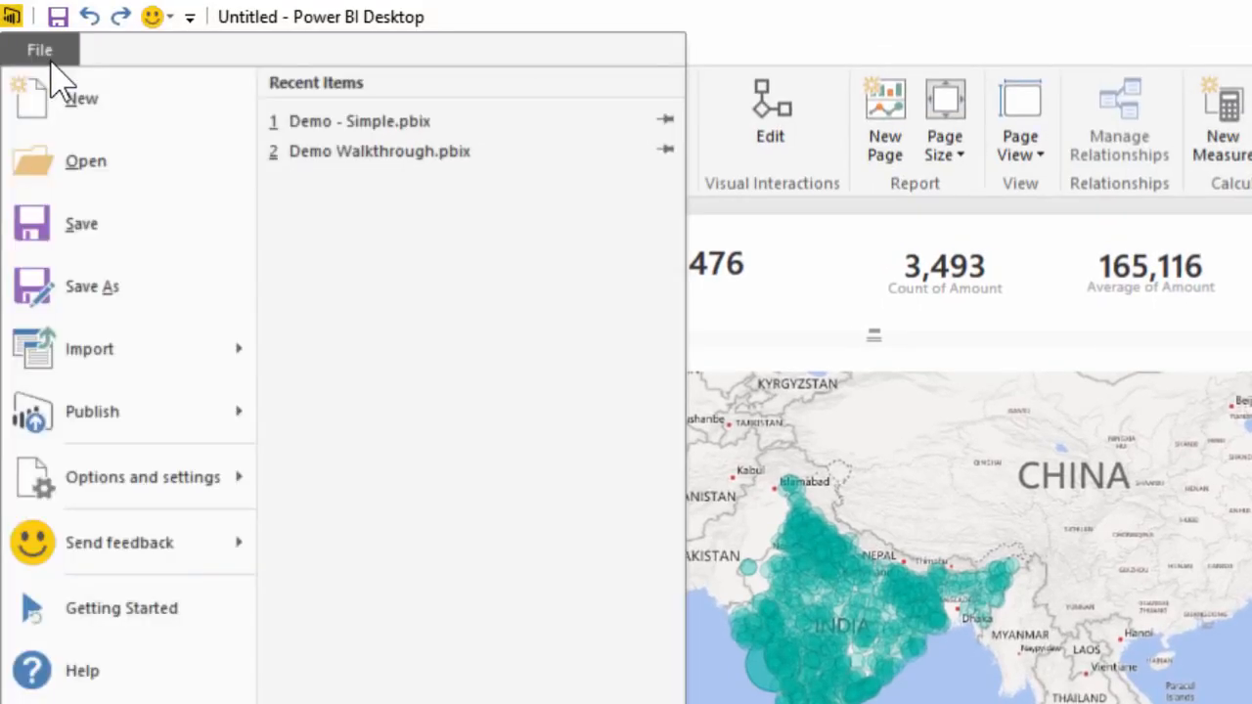
pyautogui.click(102, 237)
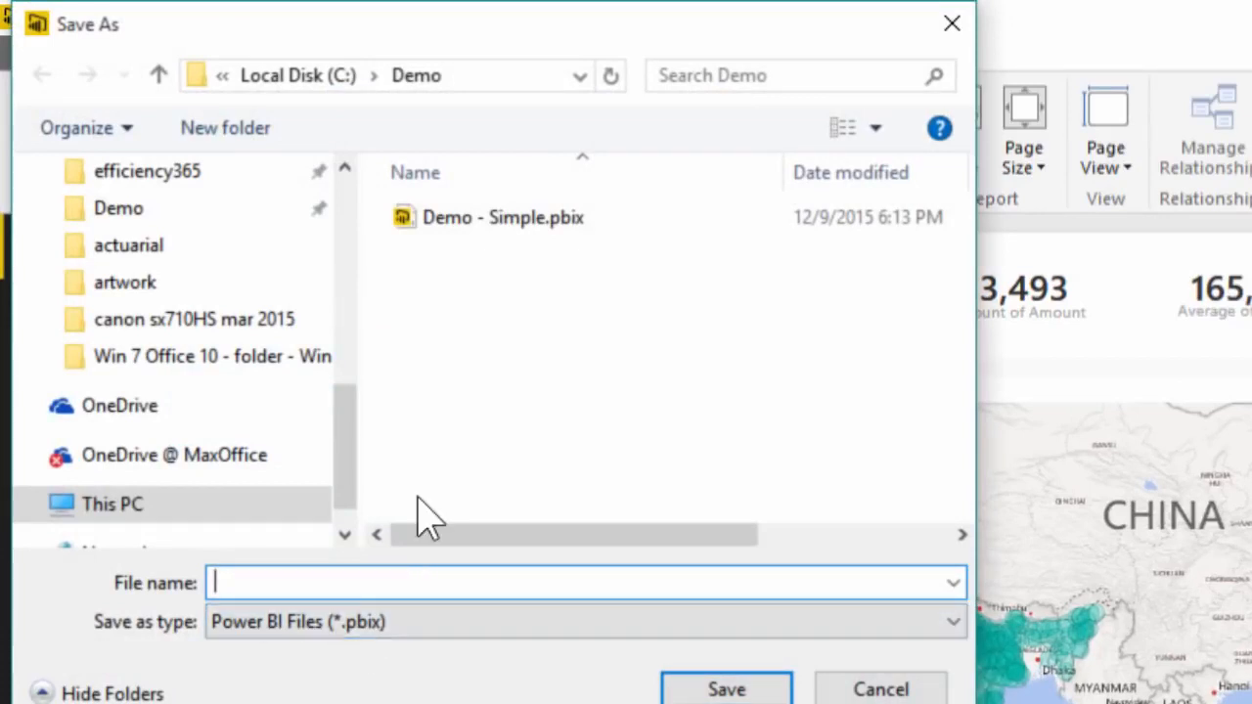
pyautogui.press('Escape')
# Step: Publish the report to Power BI and open the published Demo - Simple report in the browser
pyautogui.click(39, 49)
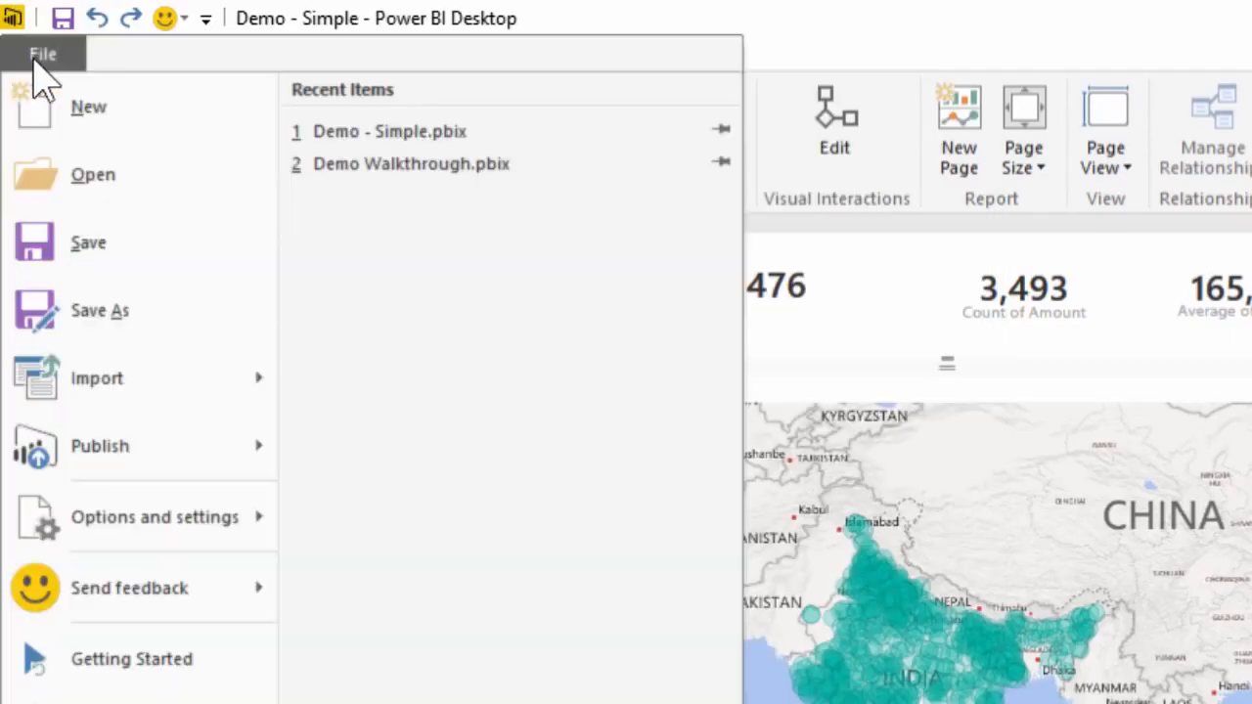
pyautogui.moveTo(123, 610)
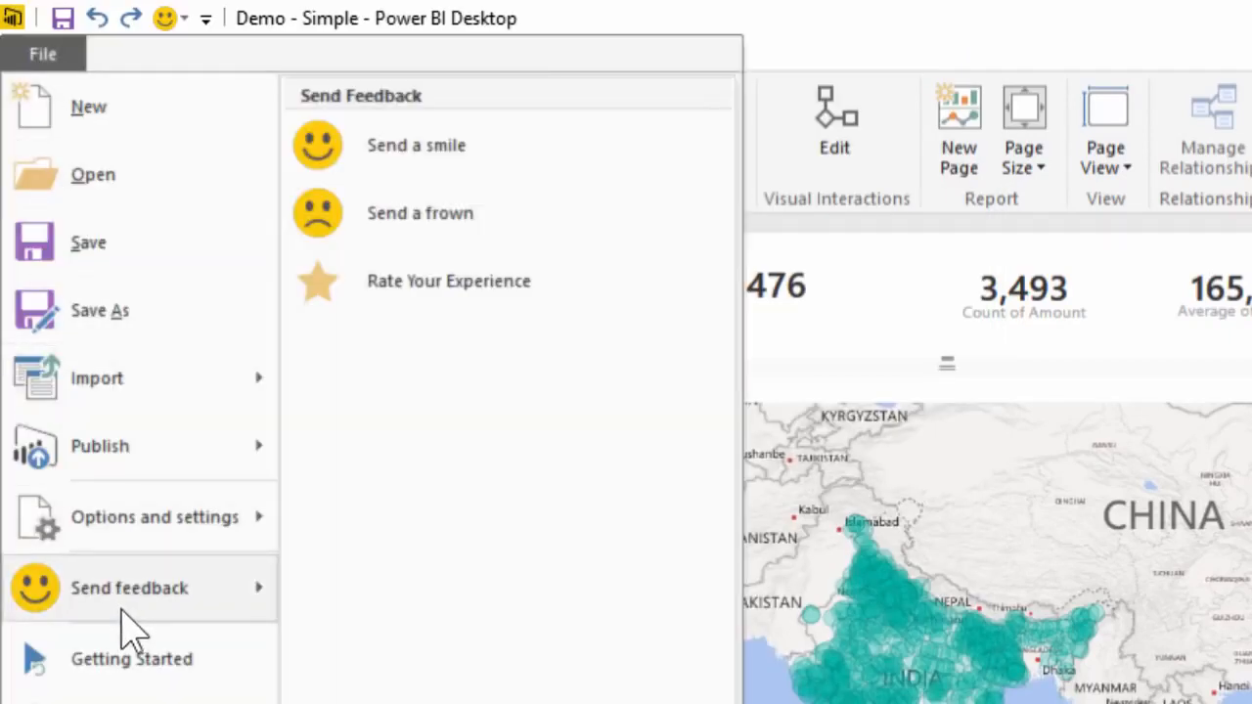
pyautogui.moveTo(149, 450)
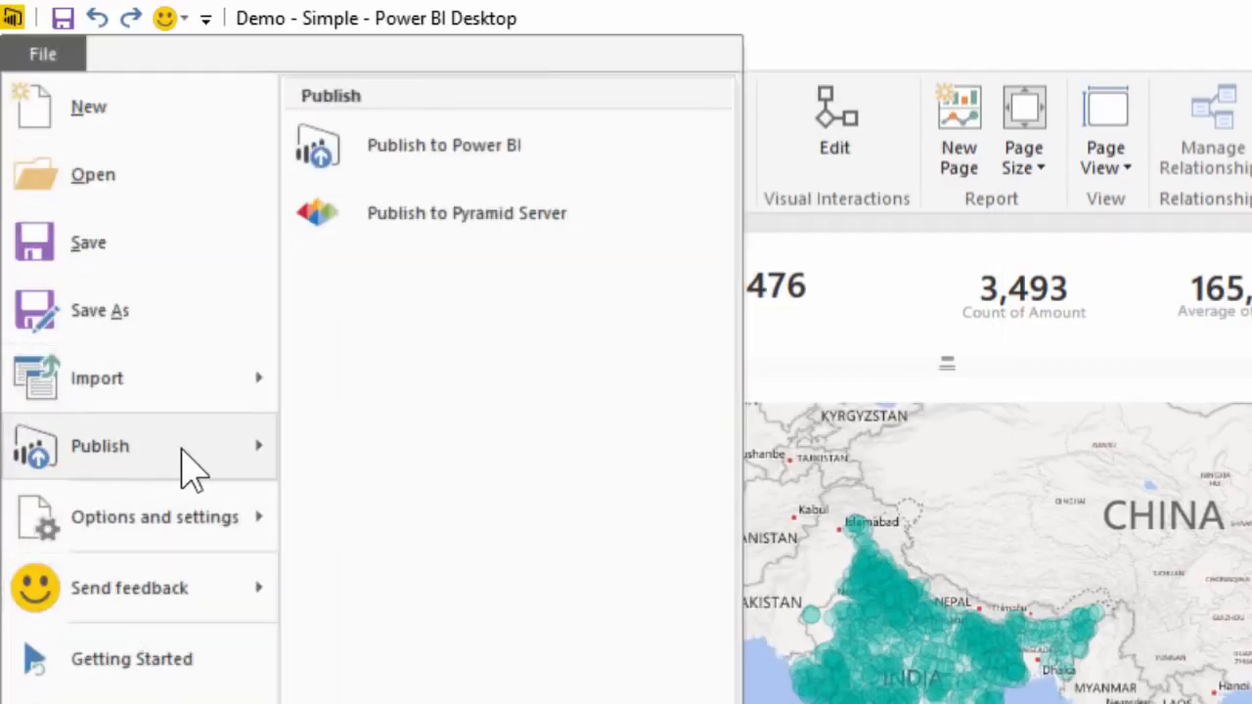
pyautogui.click(391, 164)
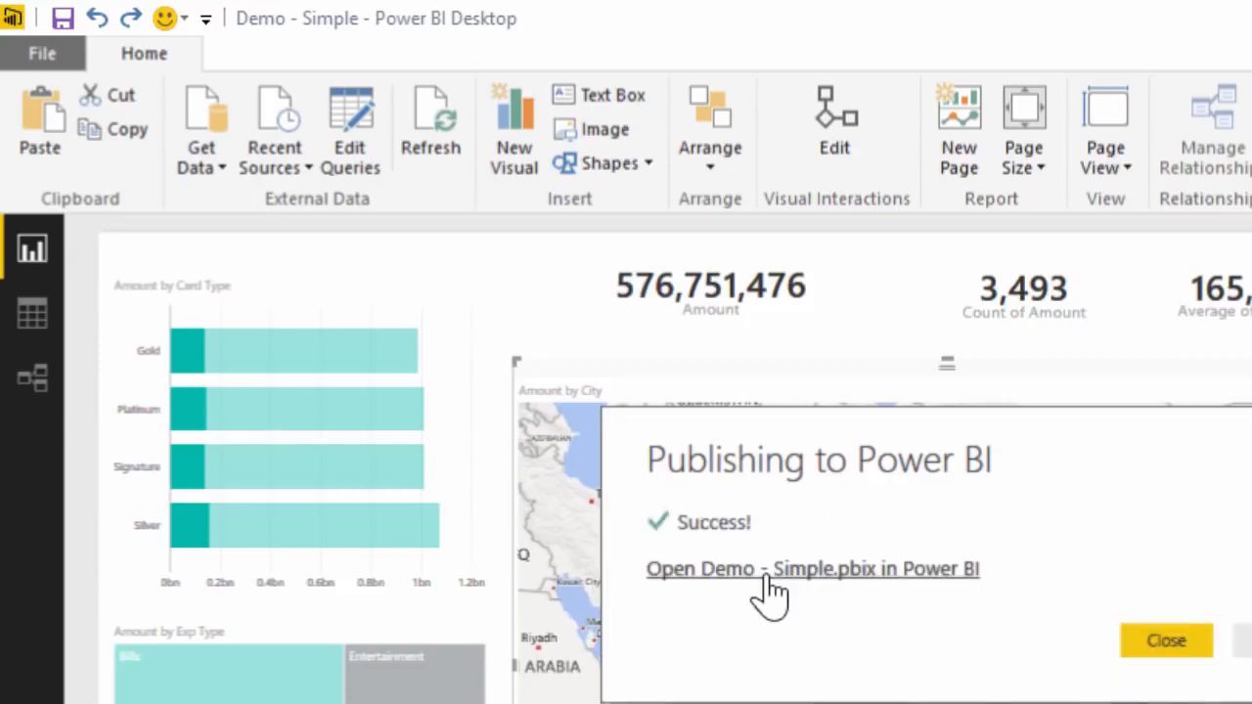
pyautogui.click(767, 577)
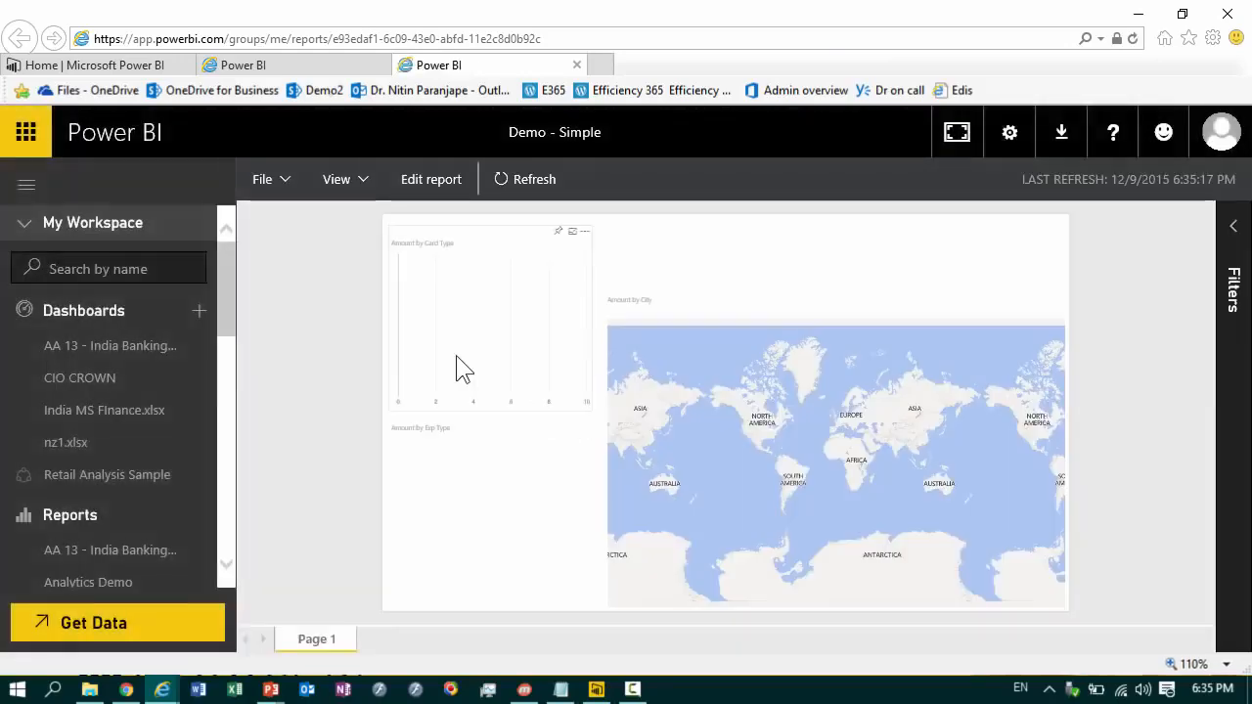
# Step: Check the workspace's reports and datasets for Demo - Simple and open the Demo - Simple report
pyautogui.click(95, 315)
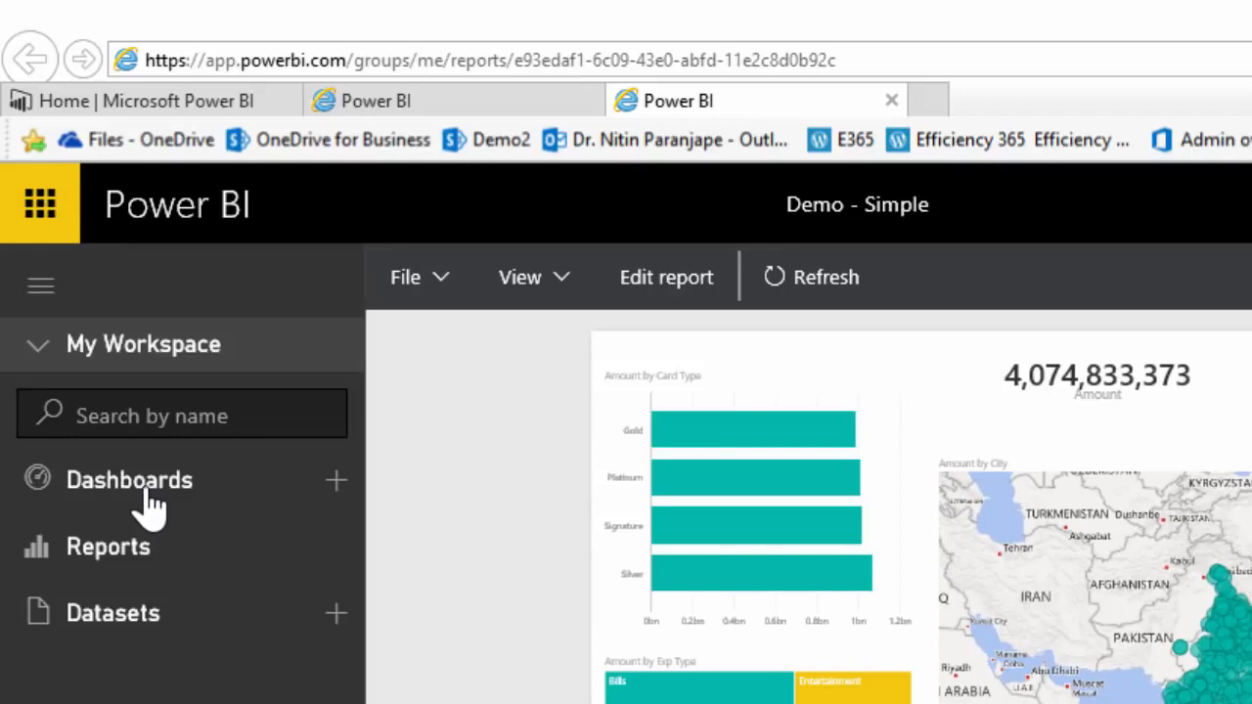
pyautogui.click(141, 562)
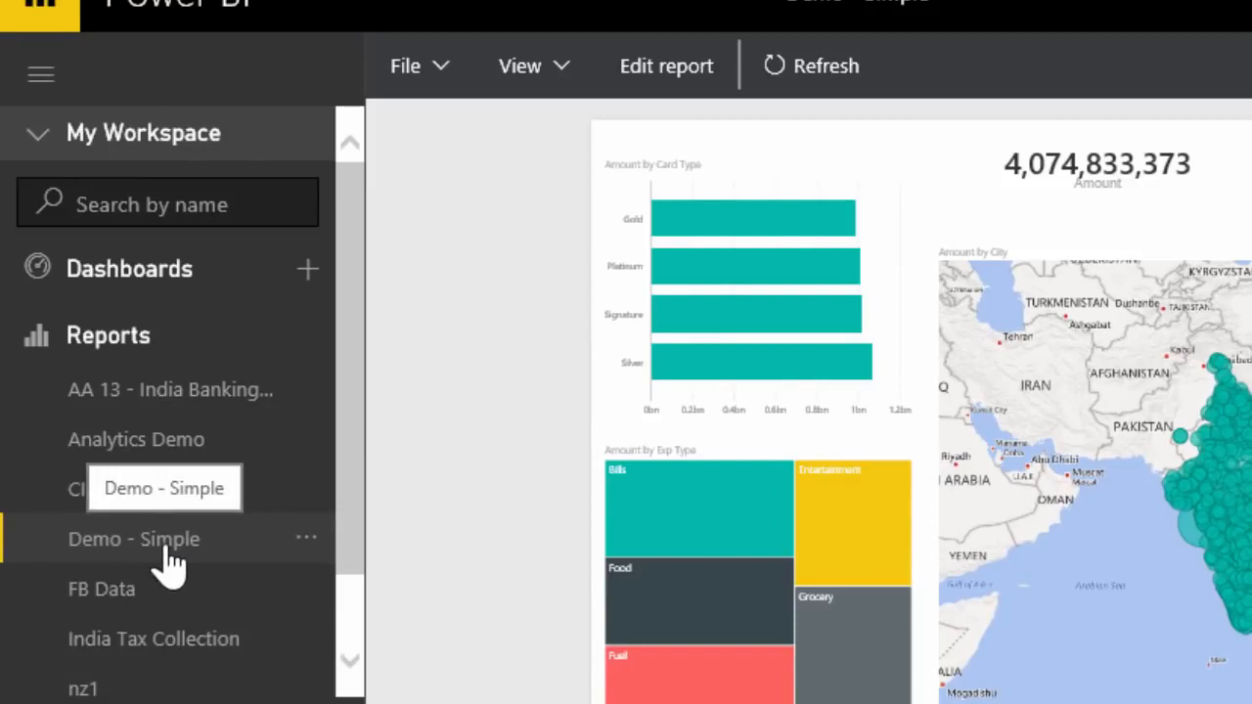
pyautogui.click(85, 345)
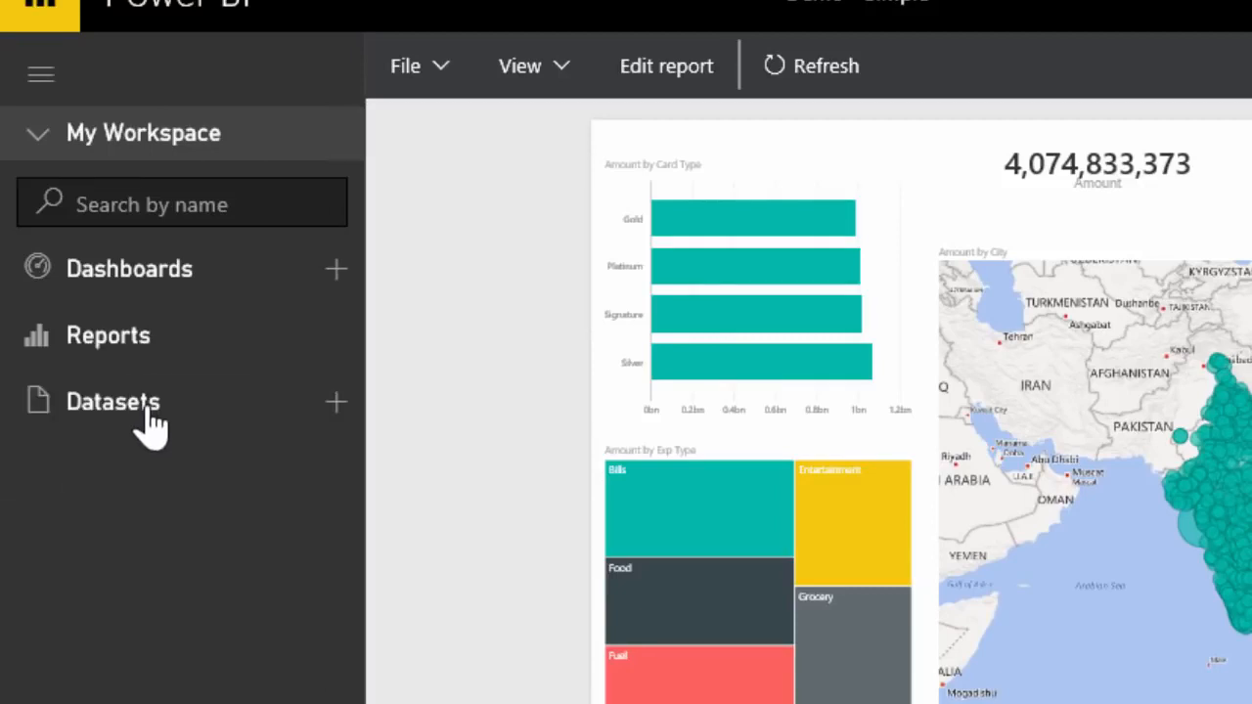
pyautogui.click(113, 403)
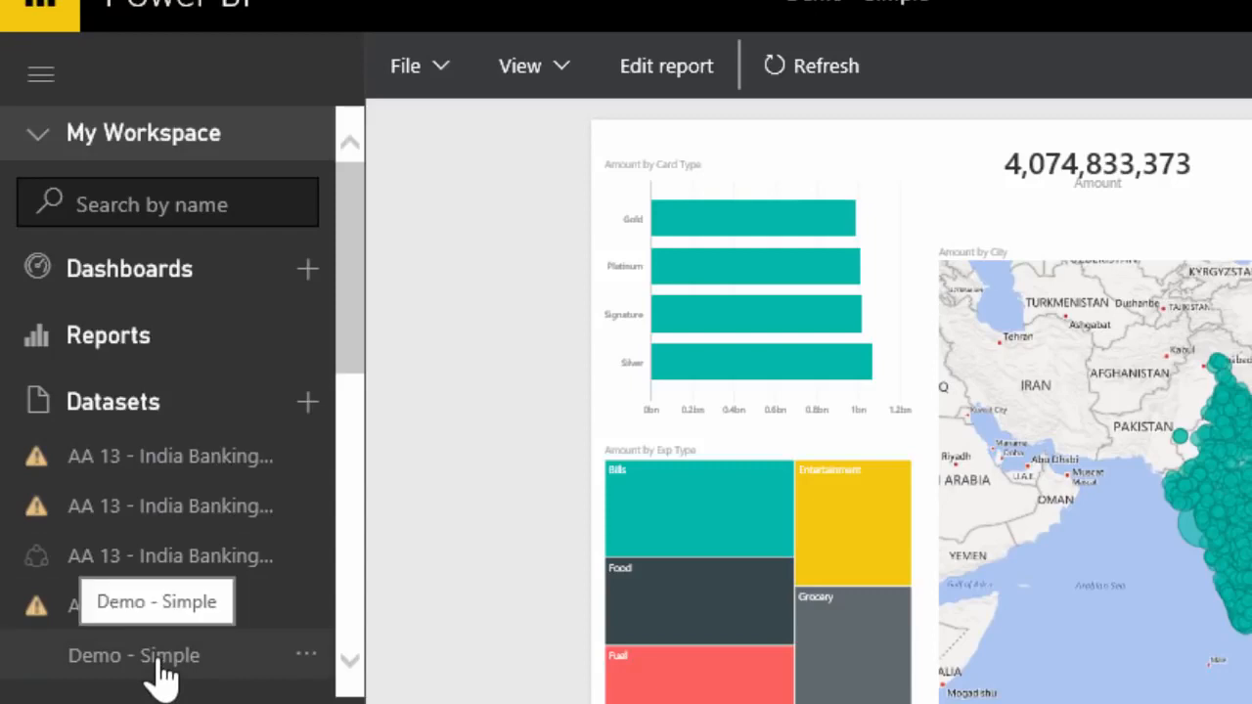
pyautogui.click(80, 408)
pyautogui.click(106, 341)
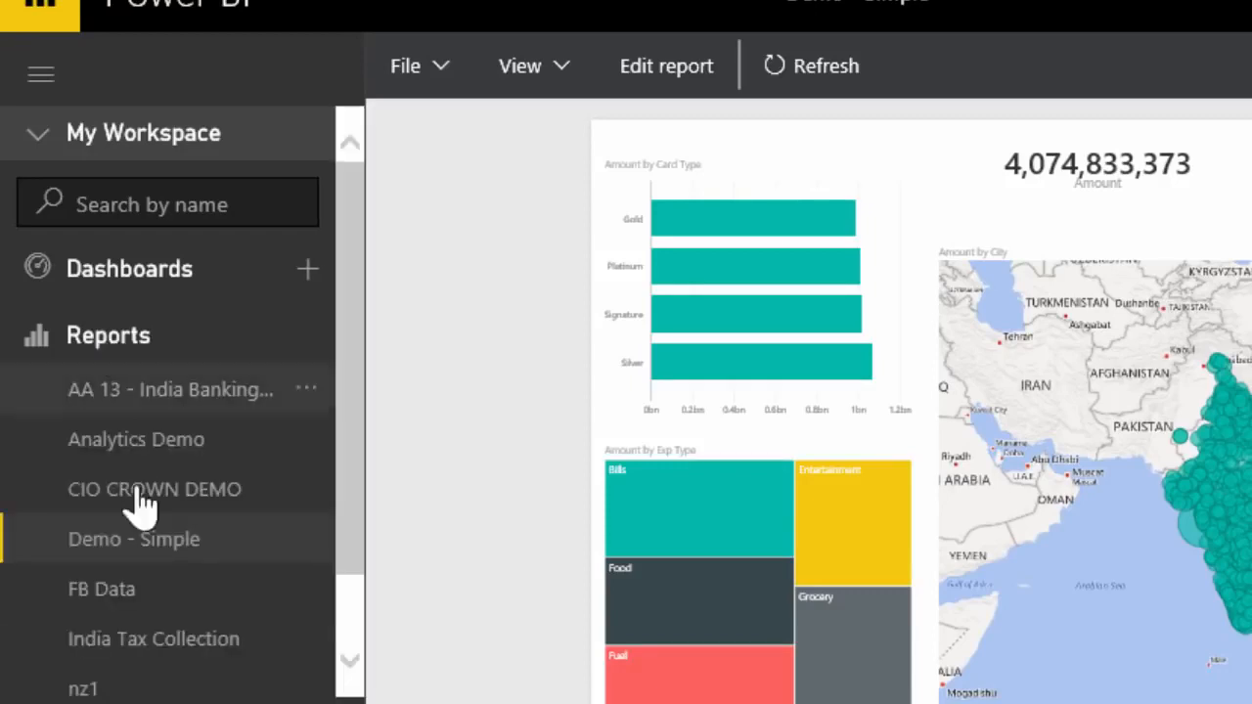
pyautogui.click(135, 539)
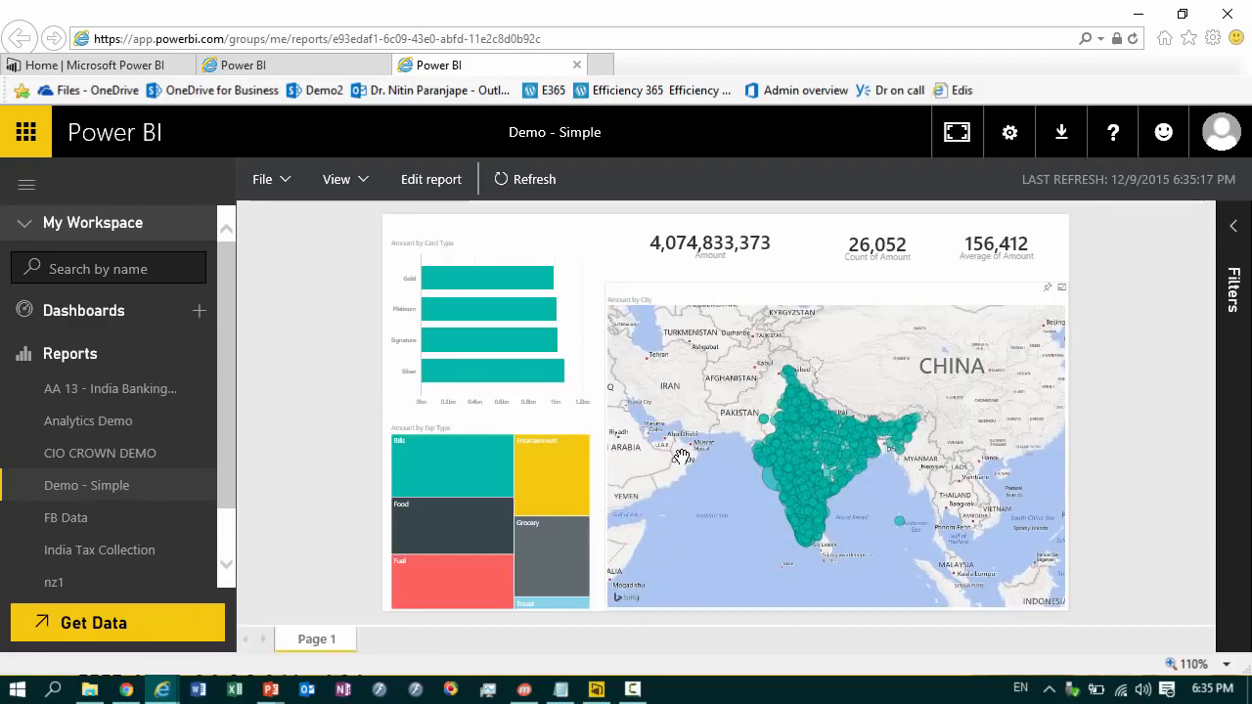
# Step: Filter the published report by the Silver and Platinum bars in turn, and clear the selection
pyautogui.click(533, 373)
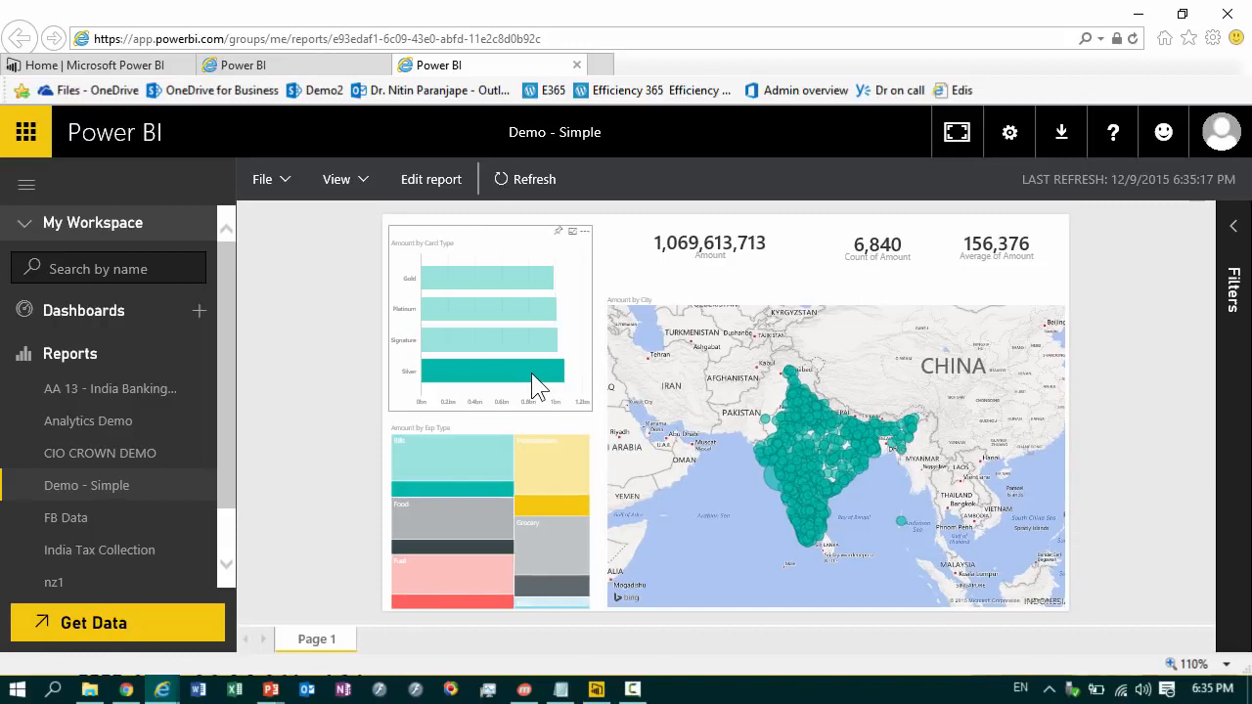
pyautogui.click(473, 312)
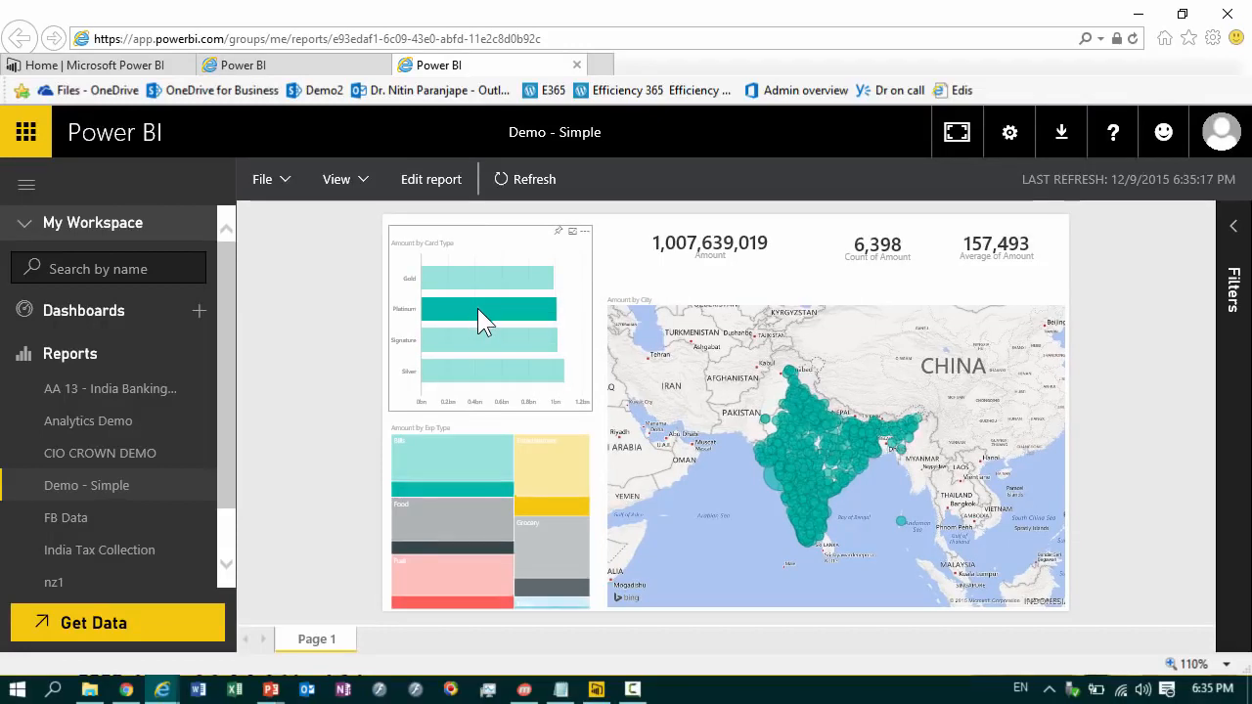
pyautogui.click(493, 369)
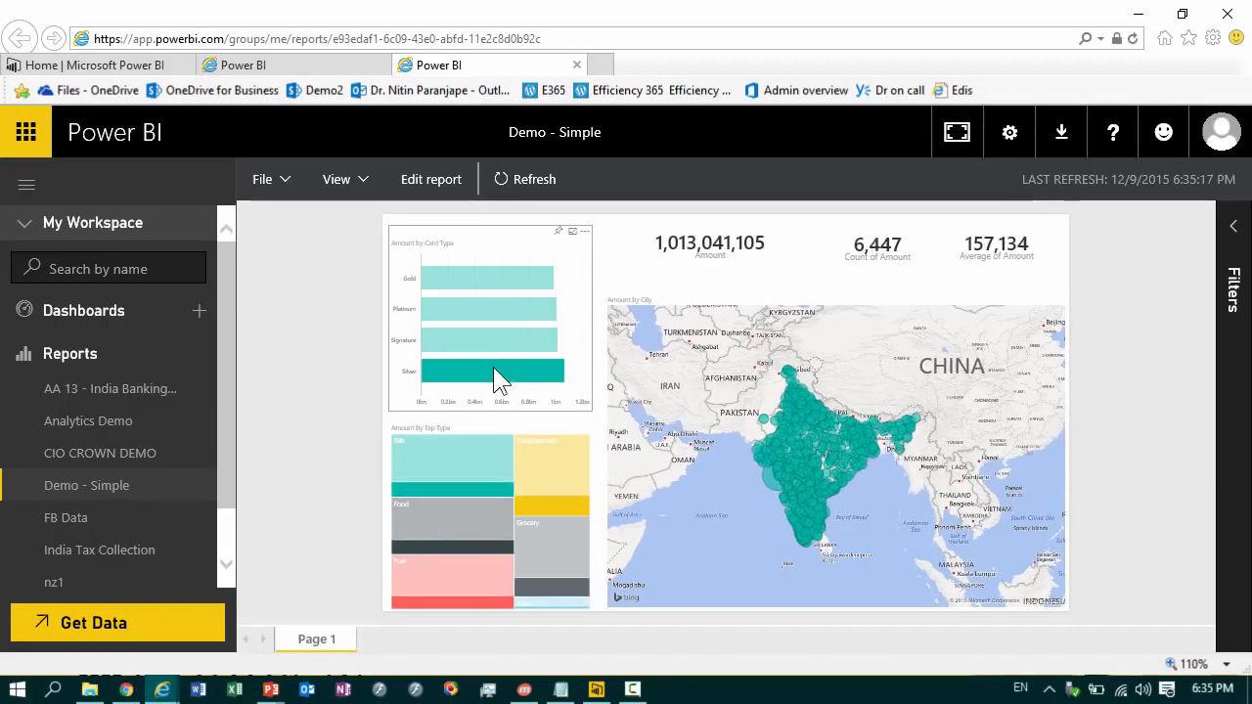
pyautogui.click(493, 369)
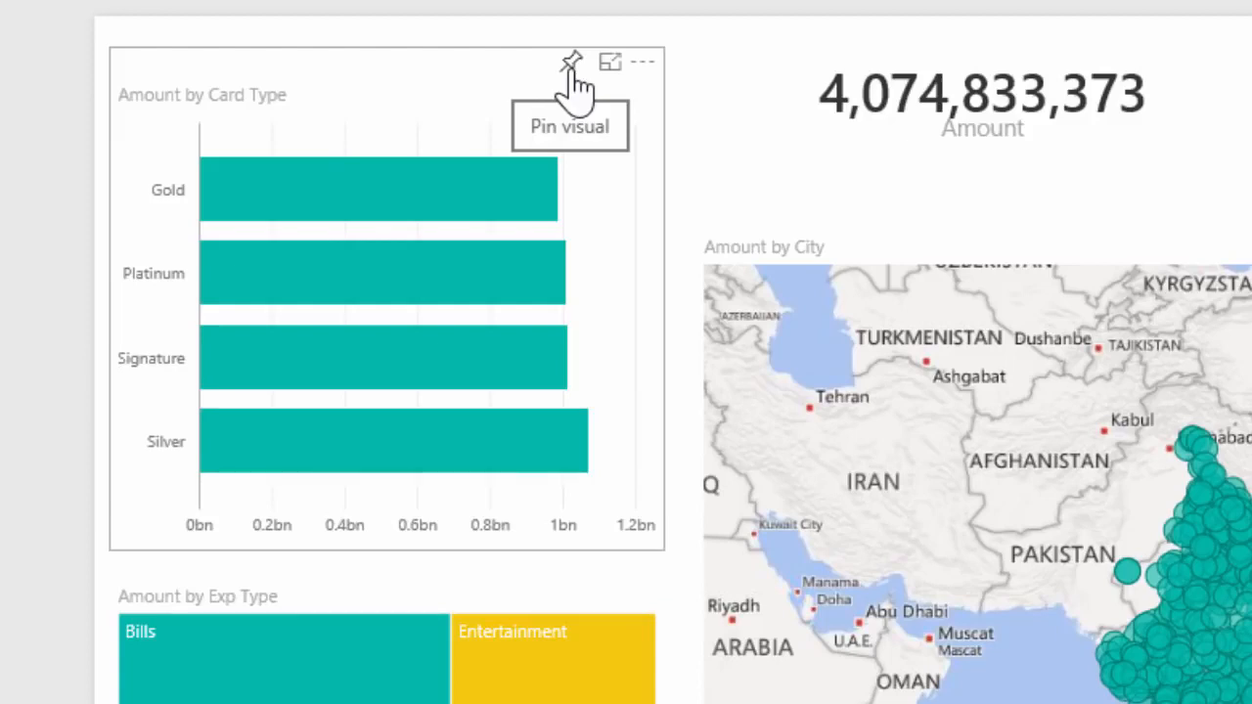
# Step: Pin the Amount by Card Type chart to a new dashboard named Demo - Simple
pyautogui.click(571, 65)
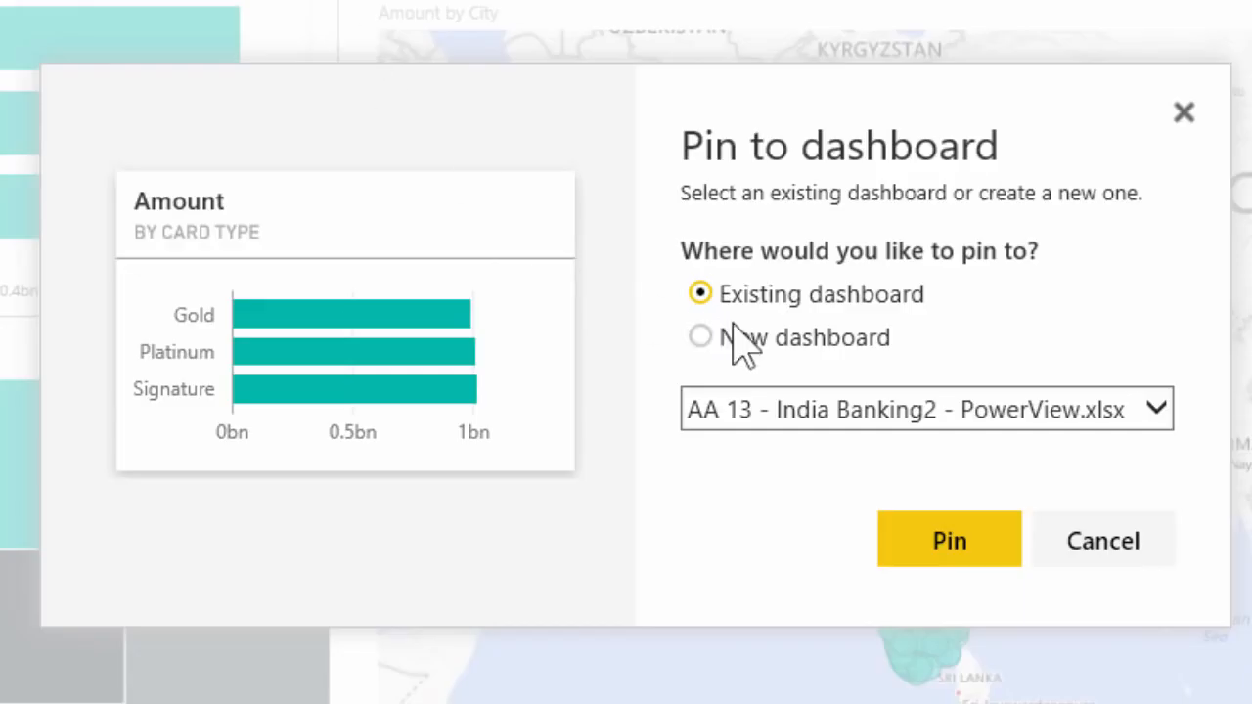
pyautogui.click(771, 335)
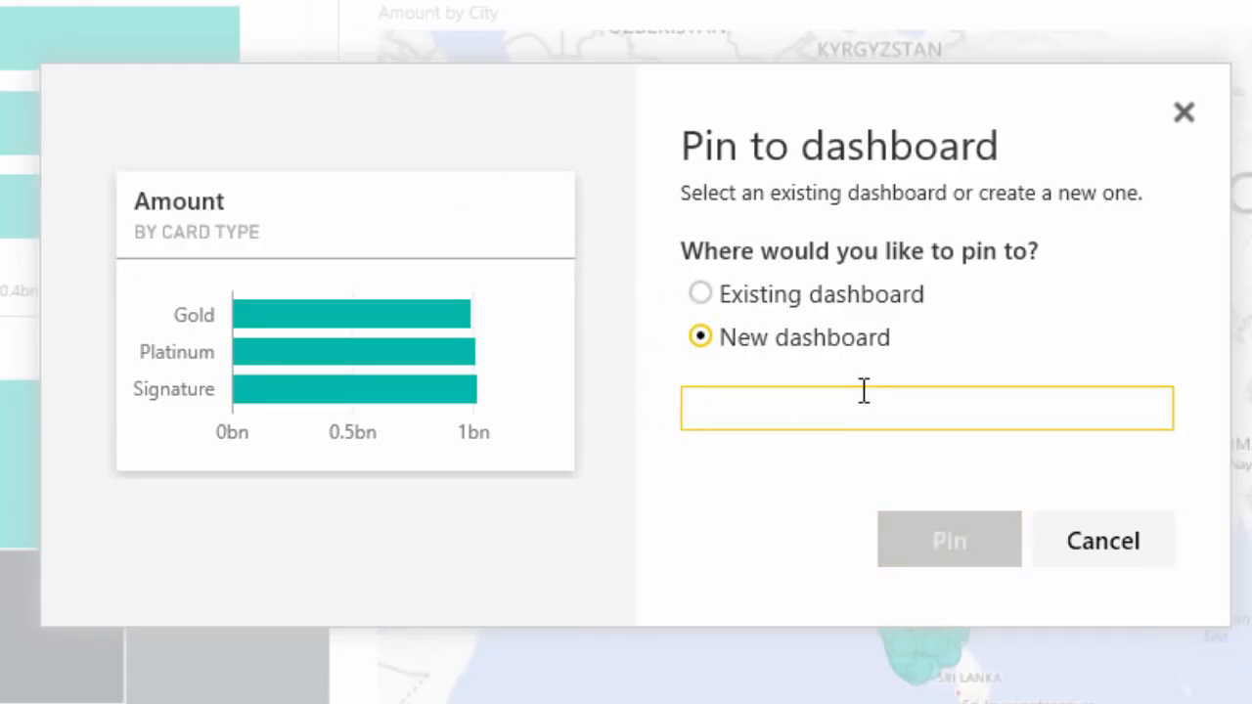
pyautogui.write('Demo - Simple')
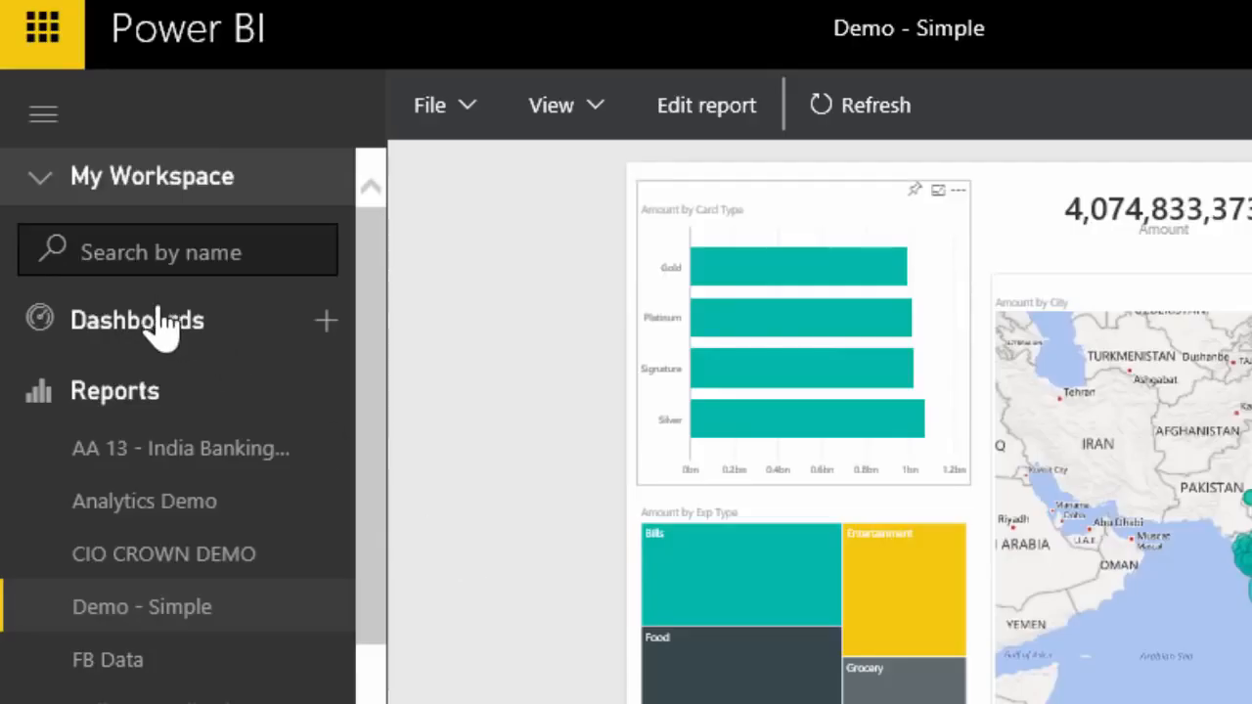
# Step: Open the Demo - Simple dashboard from the workspace and bring up its sharing options
pyautogui.click(157, 331)
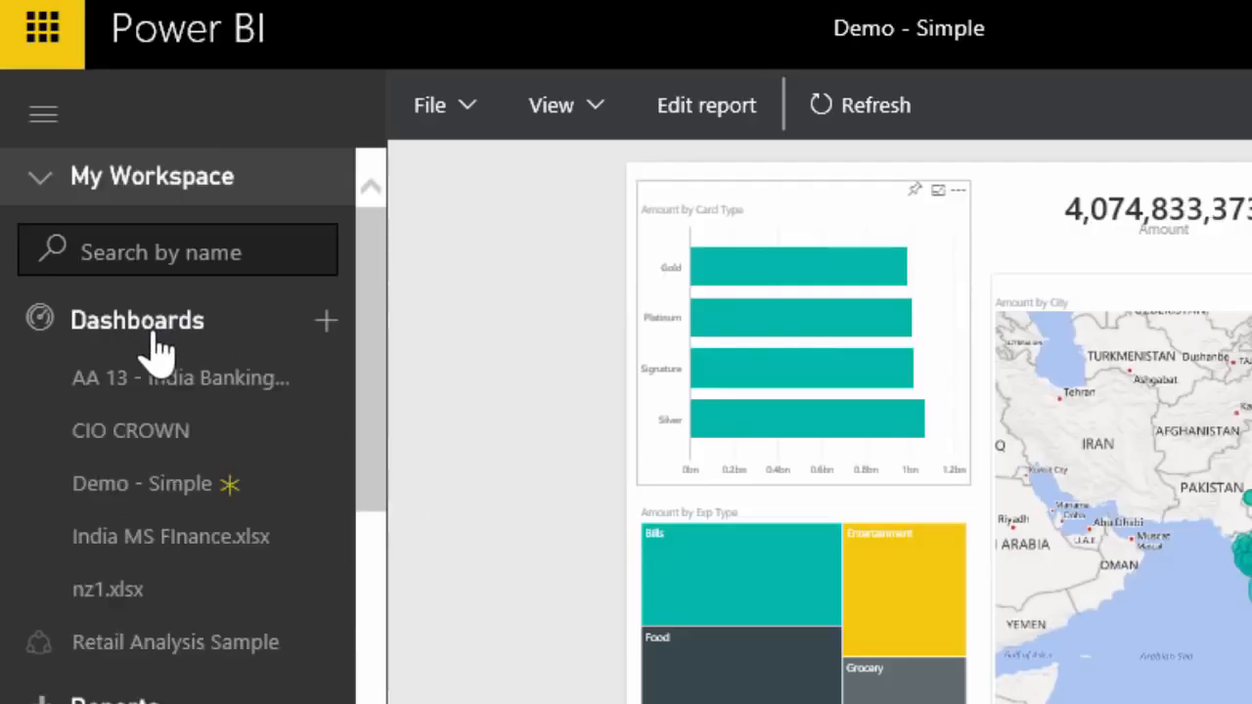
pyautogui.click(165, 504)
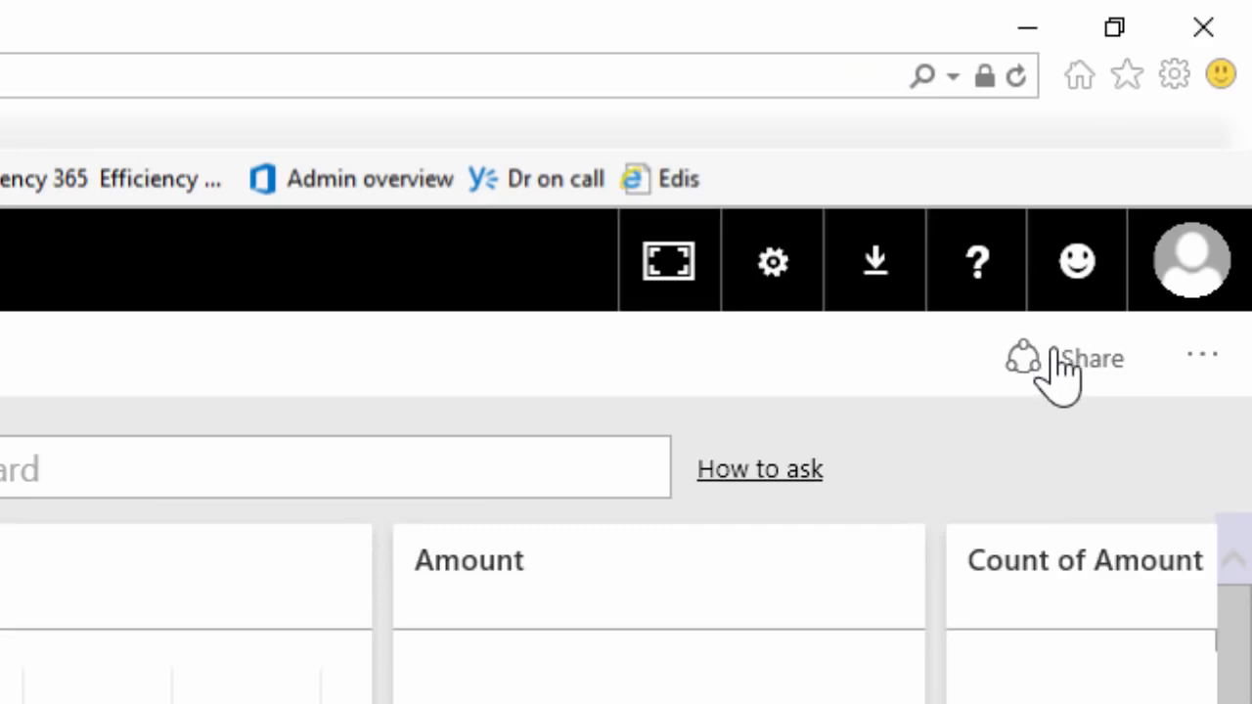
pyautogui.click(1054, 354)
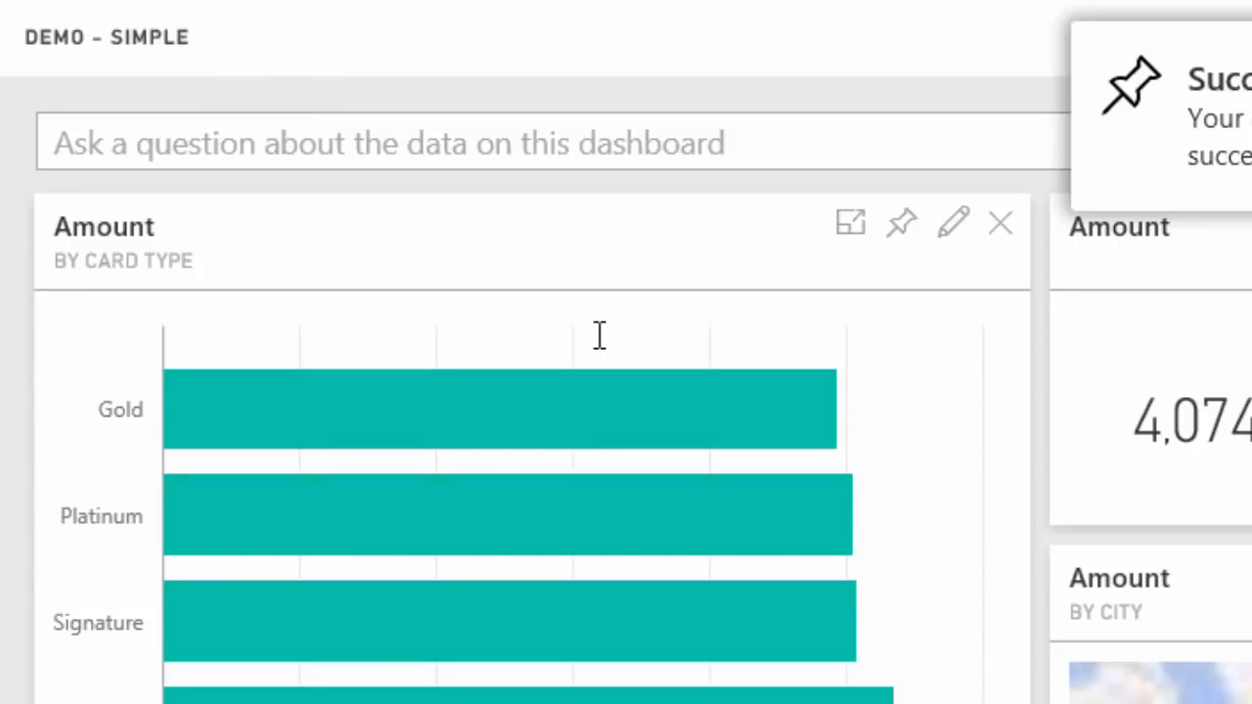
# Step: Ask the Demo - Simple dashboard the question "total amount by card type"
pyautogui.click(294, 147)
pyautogui.write('tota')
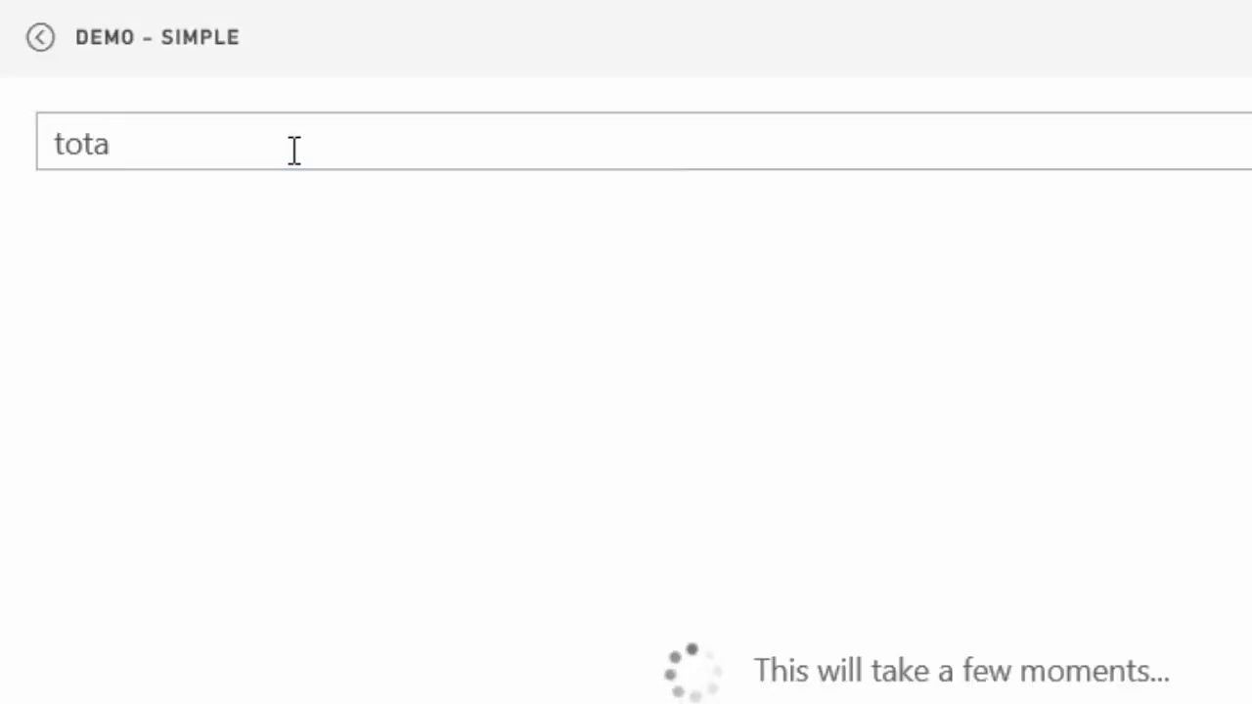
pyautogui.write('l amount')
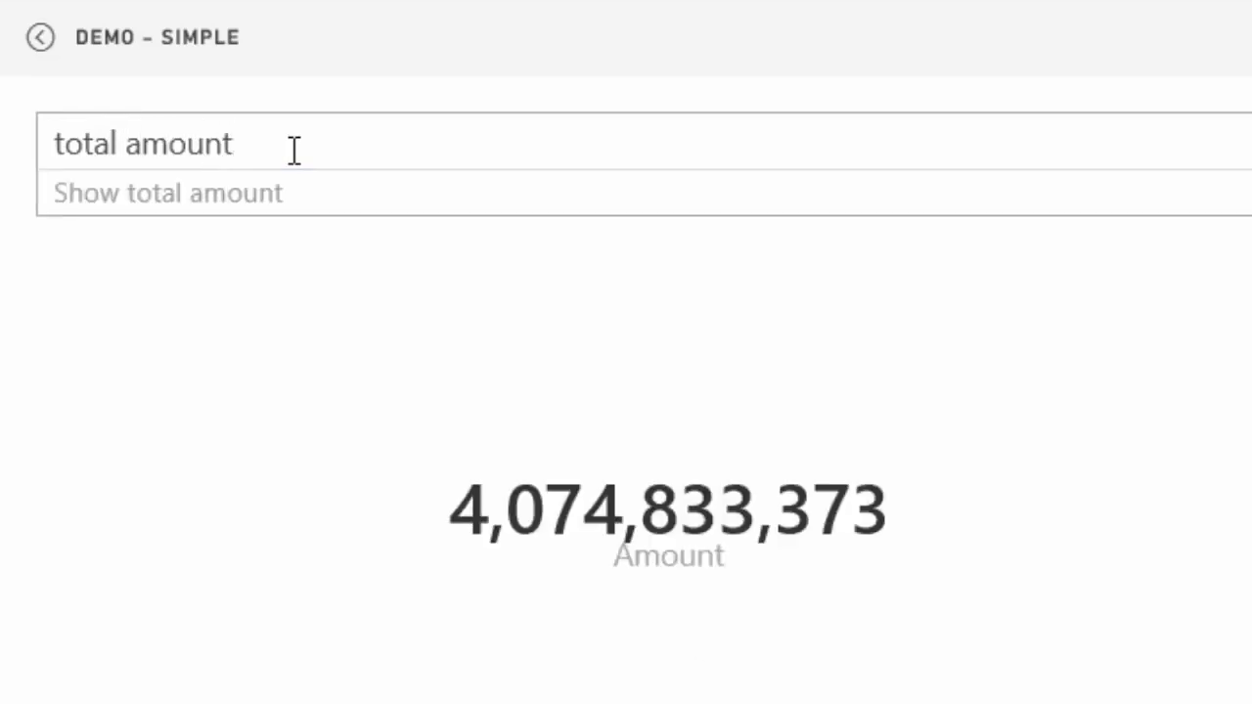
pyautogui.write('by card')
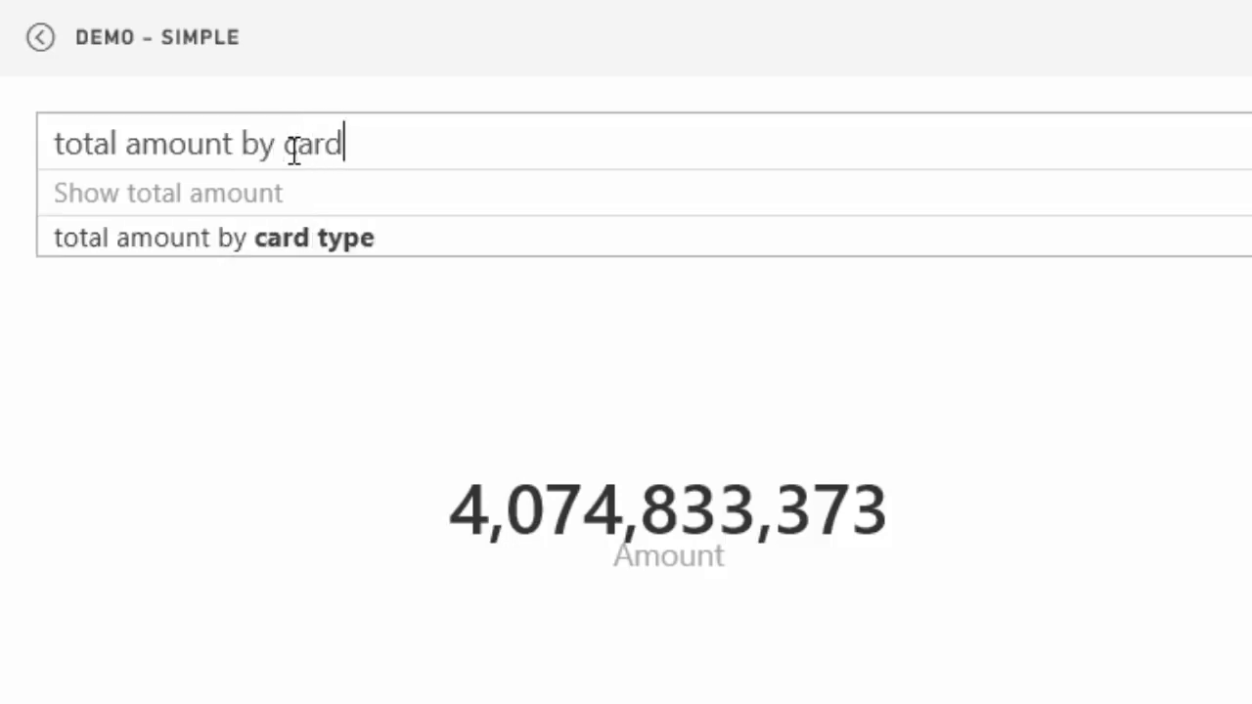
pyautogui.write(' type')
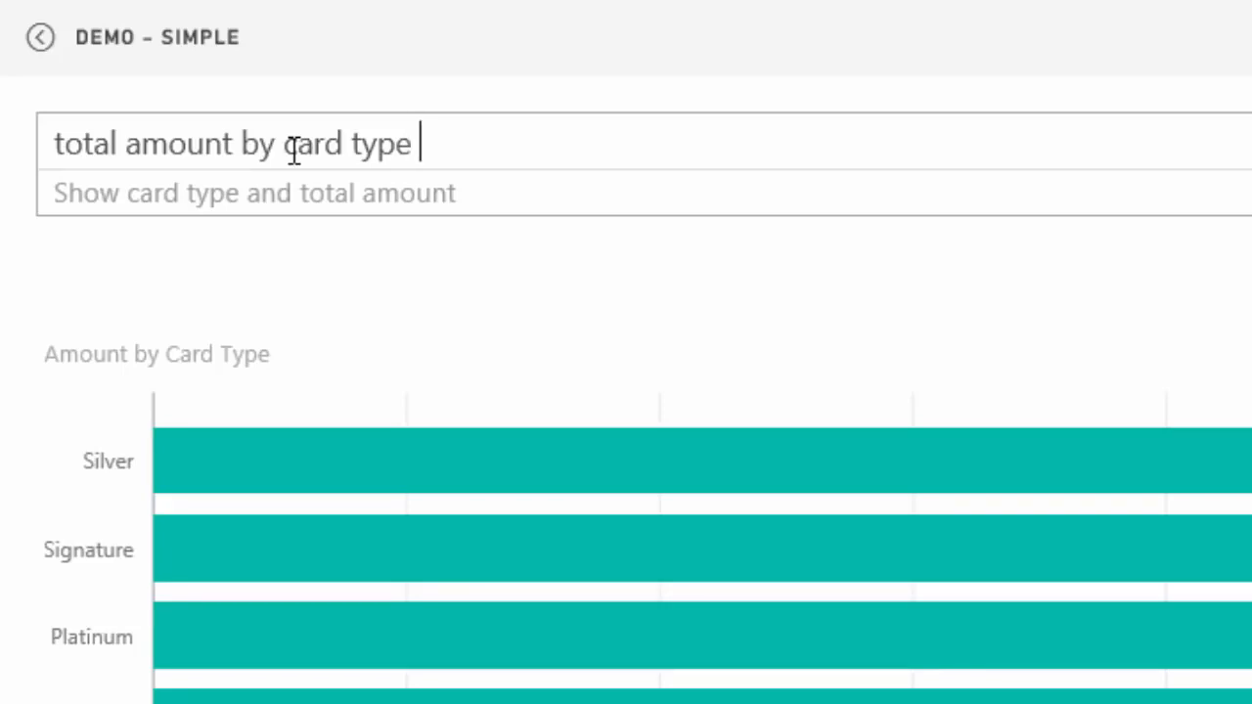
# Step: Change the dashboard question to "total amount by city as a map"
pyautogui.hotkey('ctrl', 'BackSpace')
pyautogui.hotkey('ctrl', 'BackSpace')
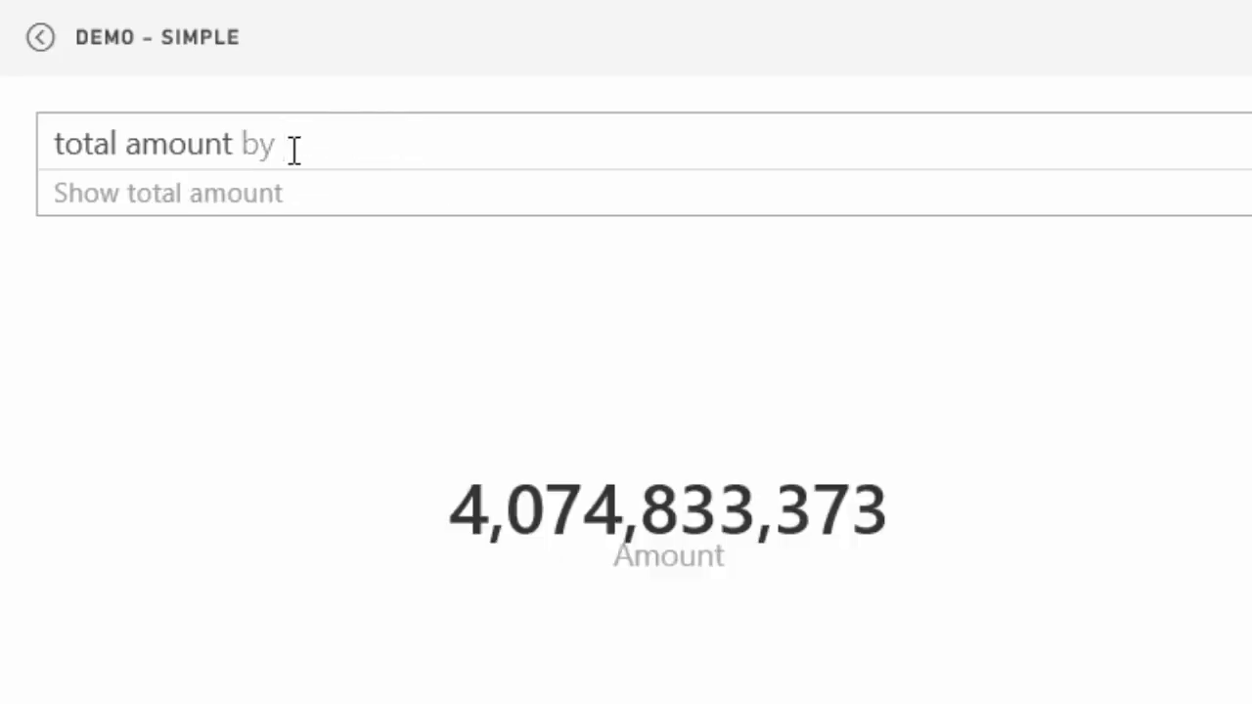
pyautogui.write('city')
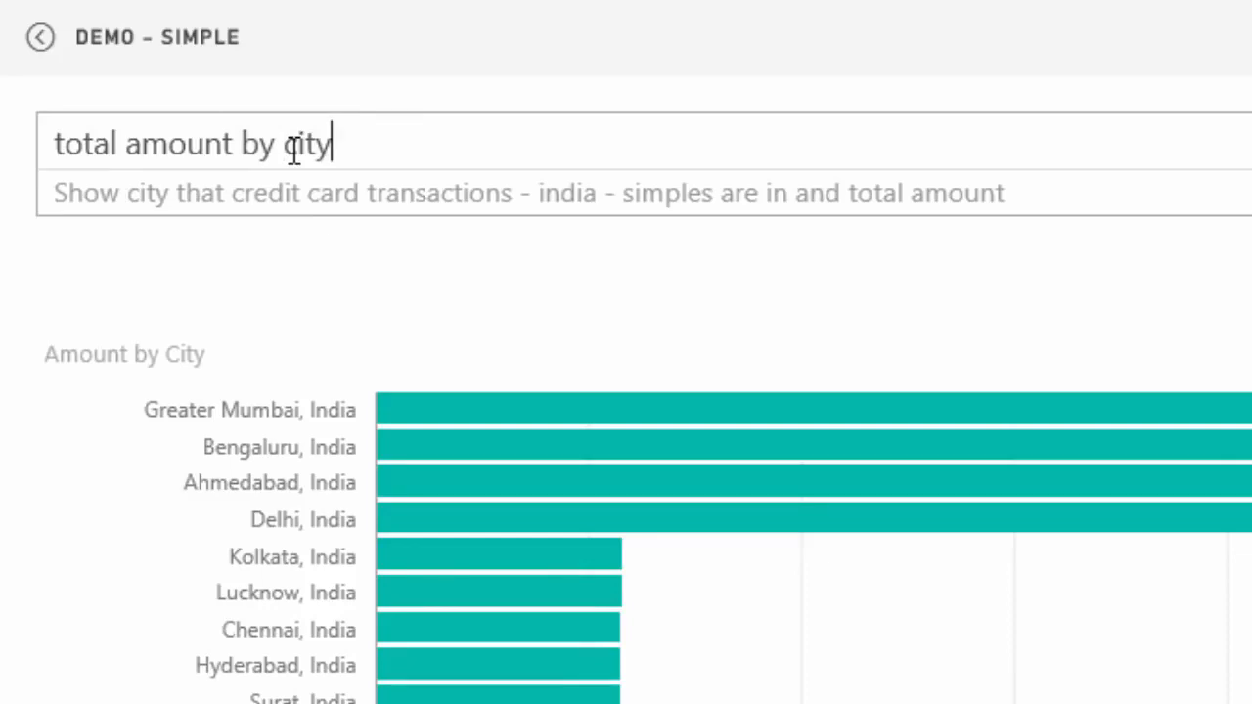
pyautogui.write(' as a map')
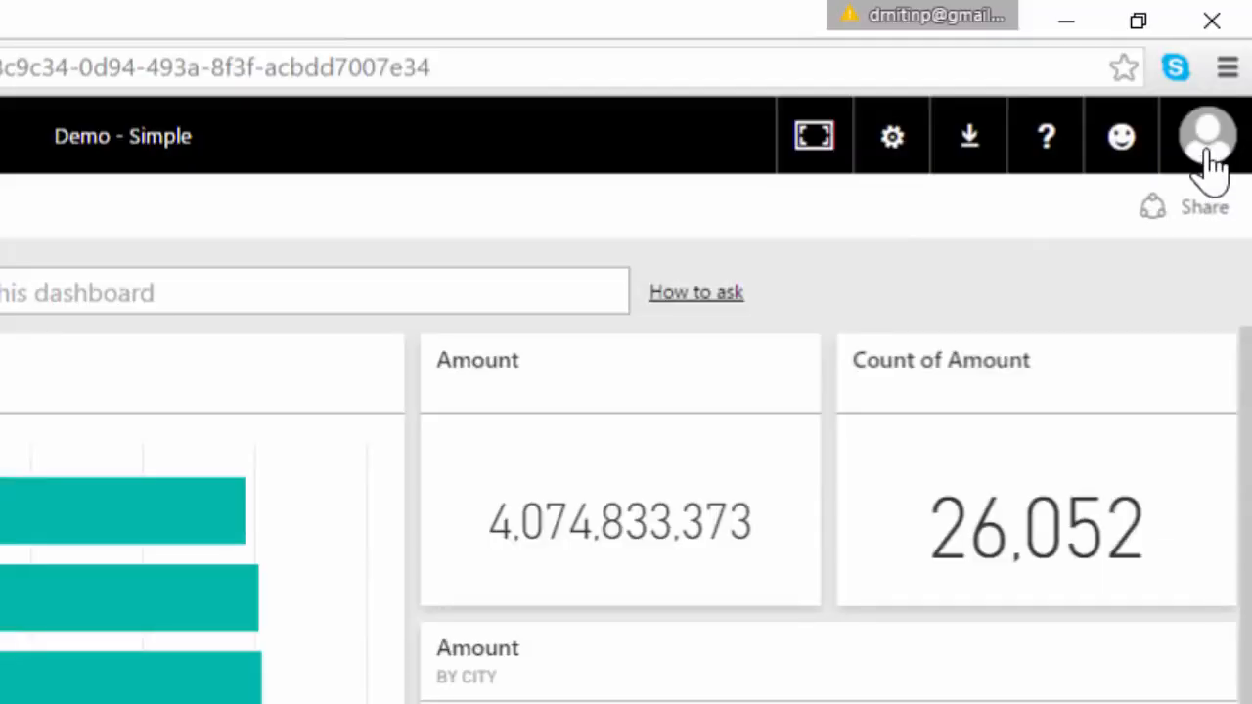
# Step: Check the dashboards listed in the recipient's workspace and open the underlying report from the shared dashboard's Amount by City tile
pyautogui.click(1207, 154)
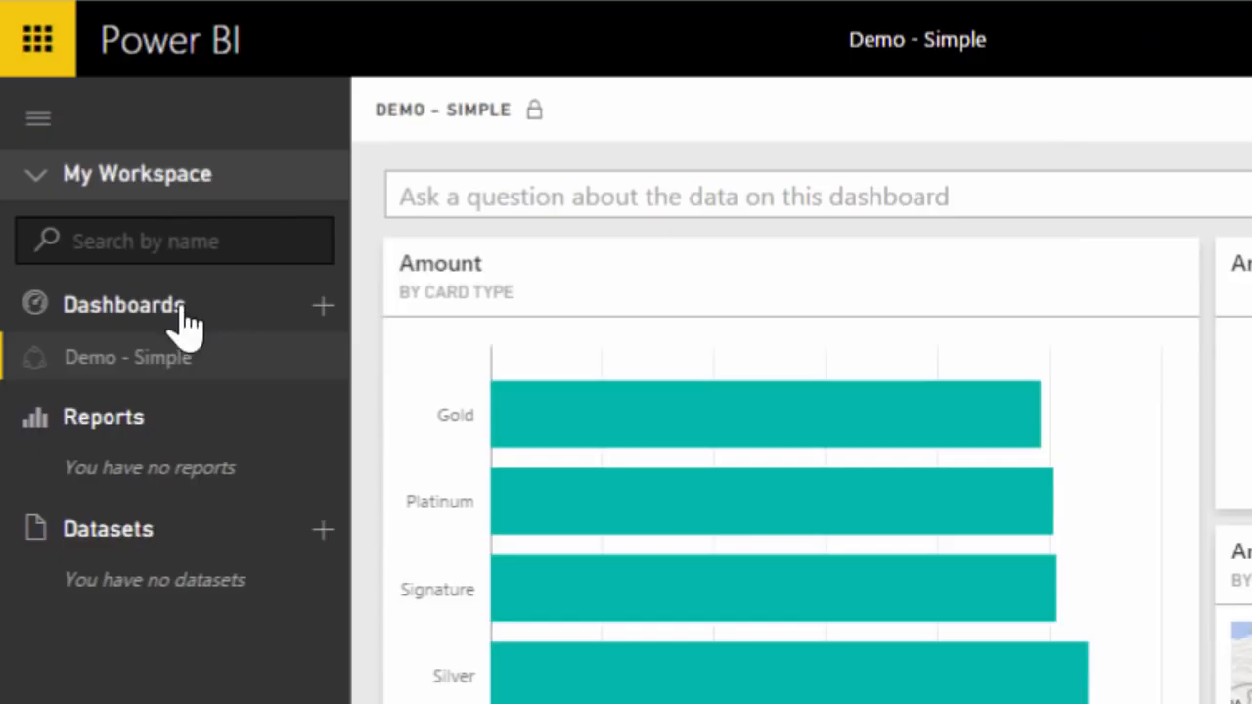
pyautogui.click(181, 311)
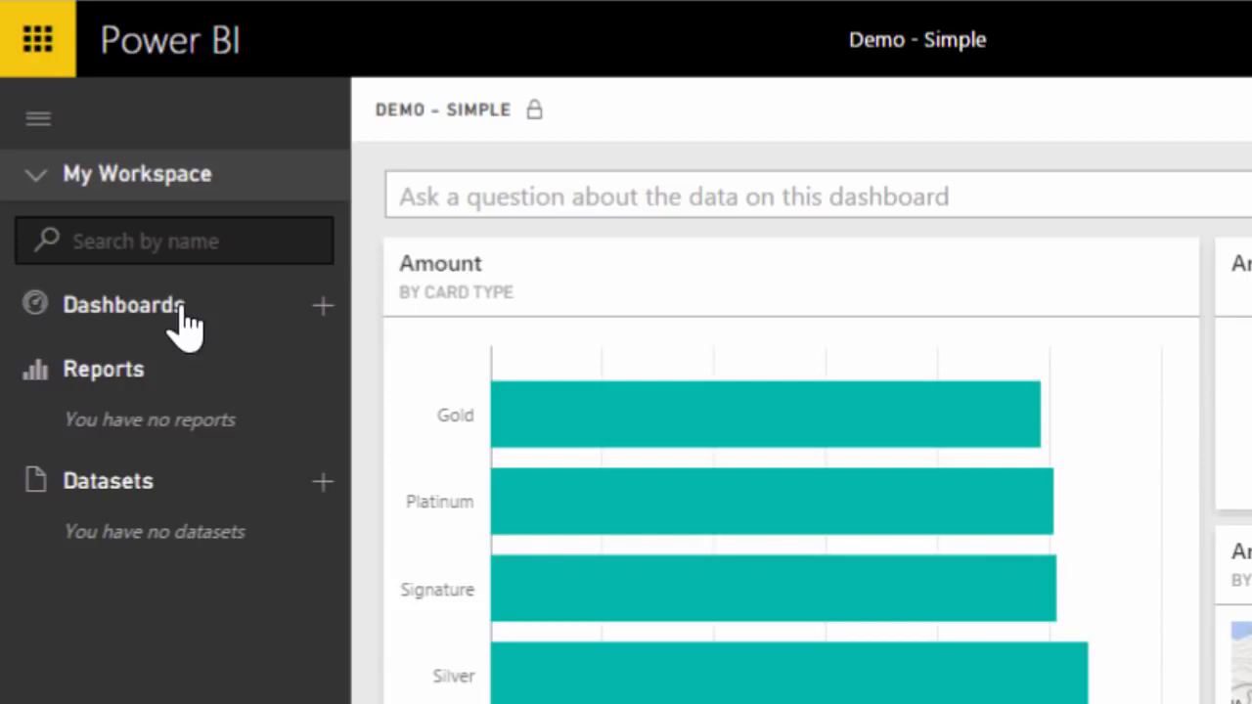
pyautogui.click(180, 311)
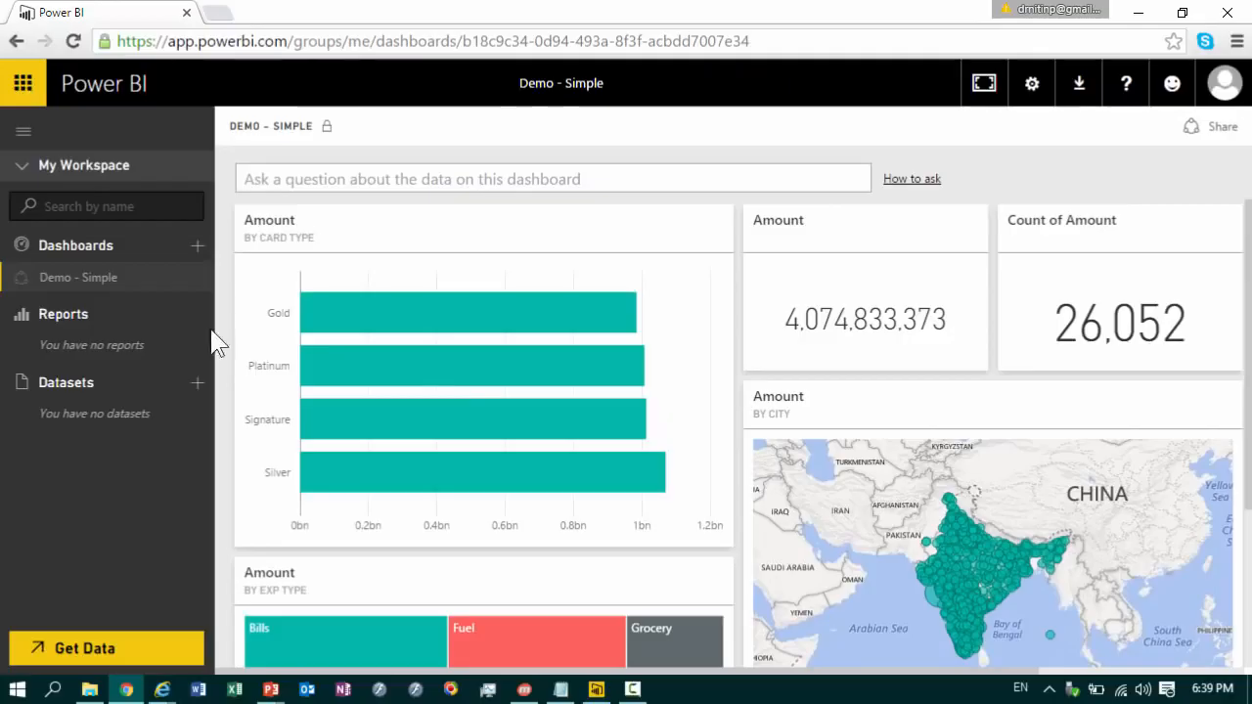
pyautogui.click(756, 438)
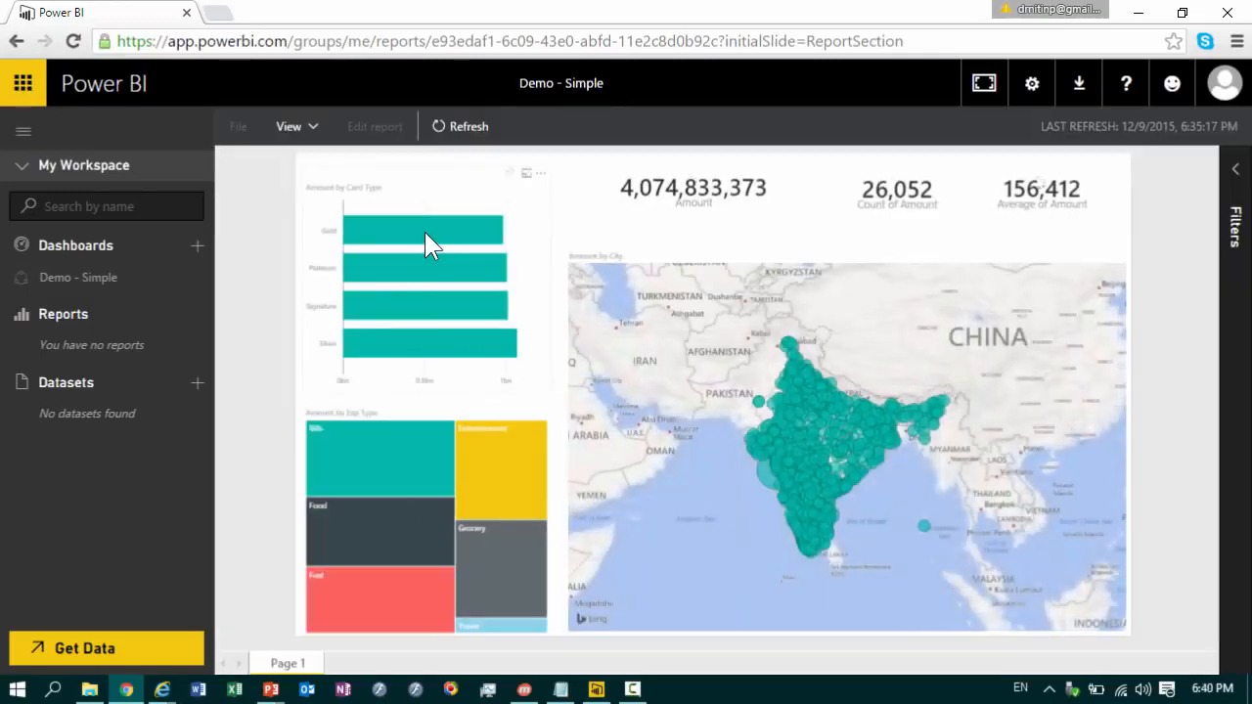
# Step: Filter the shared report by the Gold and Silver bars, and by the Bills and Entertainment blocks of the treemap in turn
pyautogui.click(424, 231)
pyautogui.click(426, 347)
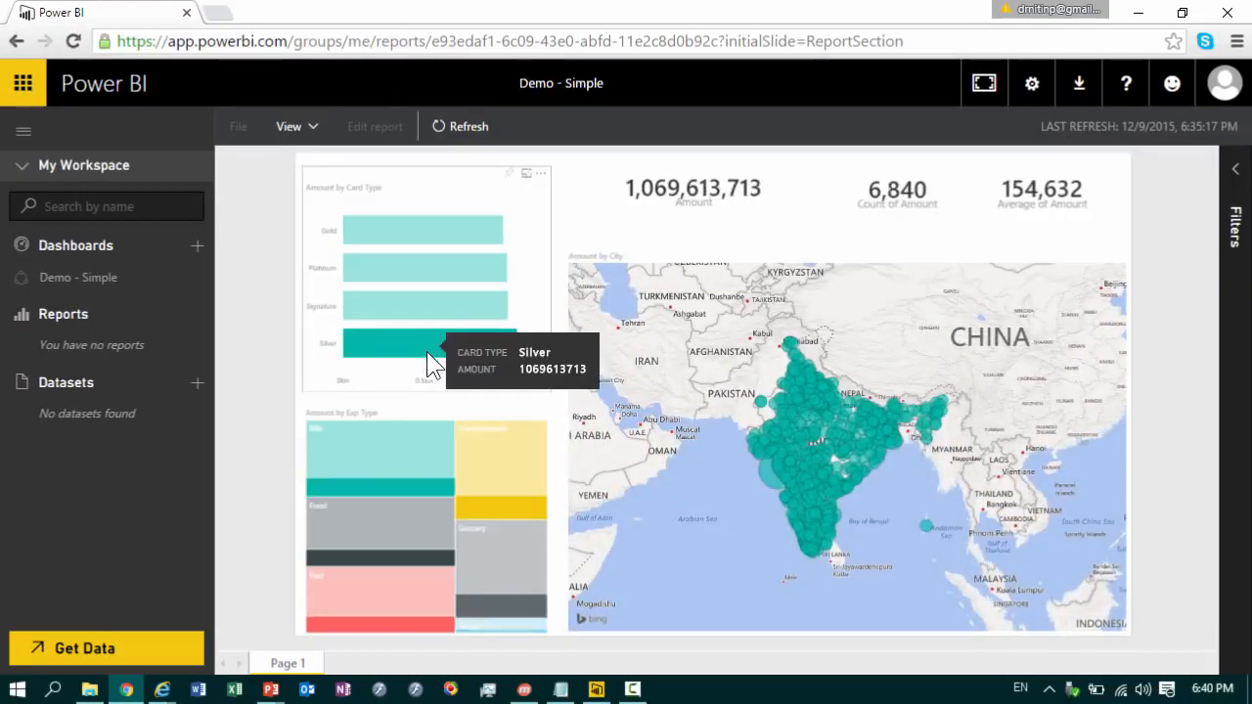
pyautogui.click(400, 452)
pyautogui.click(508, 474)
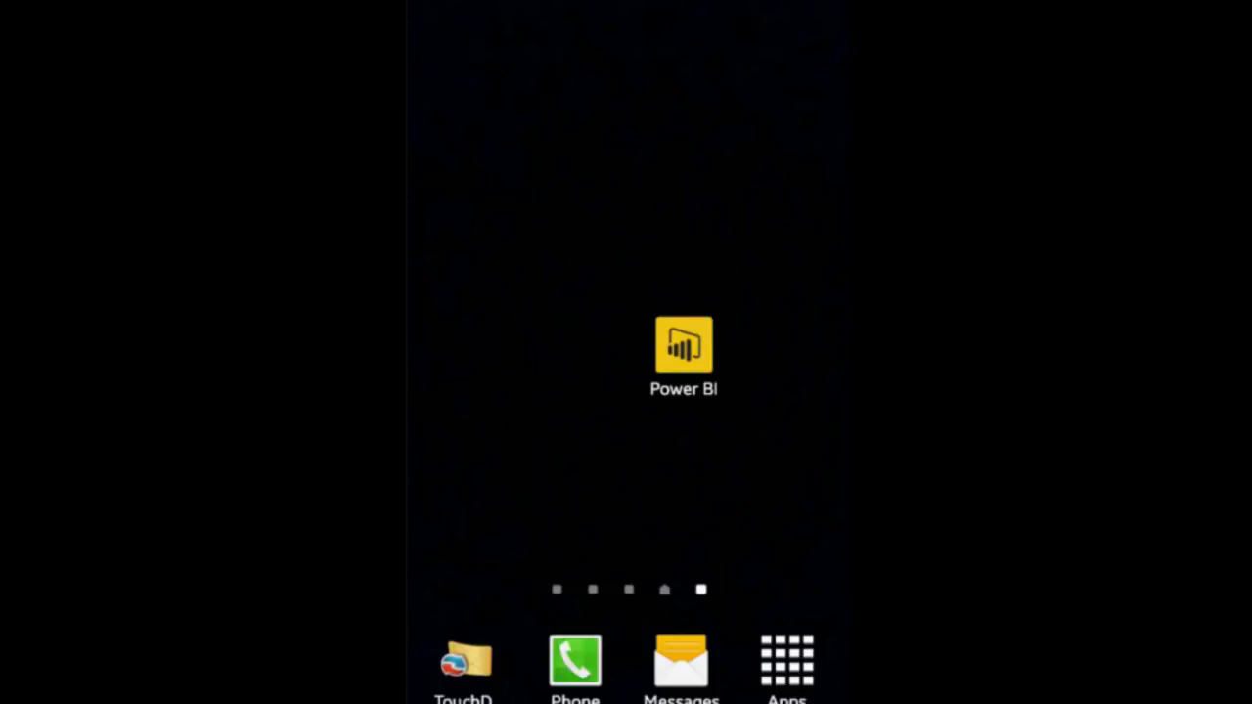
# Step: Open the Demo - Simple dashboard in the Power BI mobile app and look through its tiles down to Amount by Exp Type
pyautogui.click(684, 345)
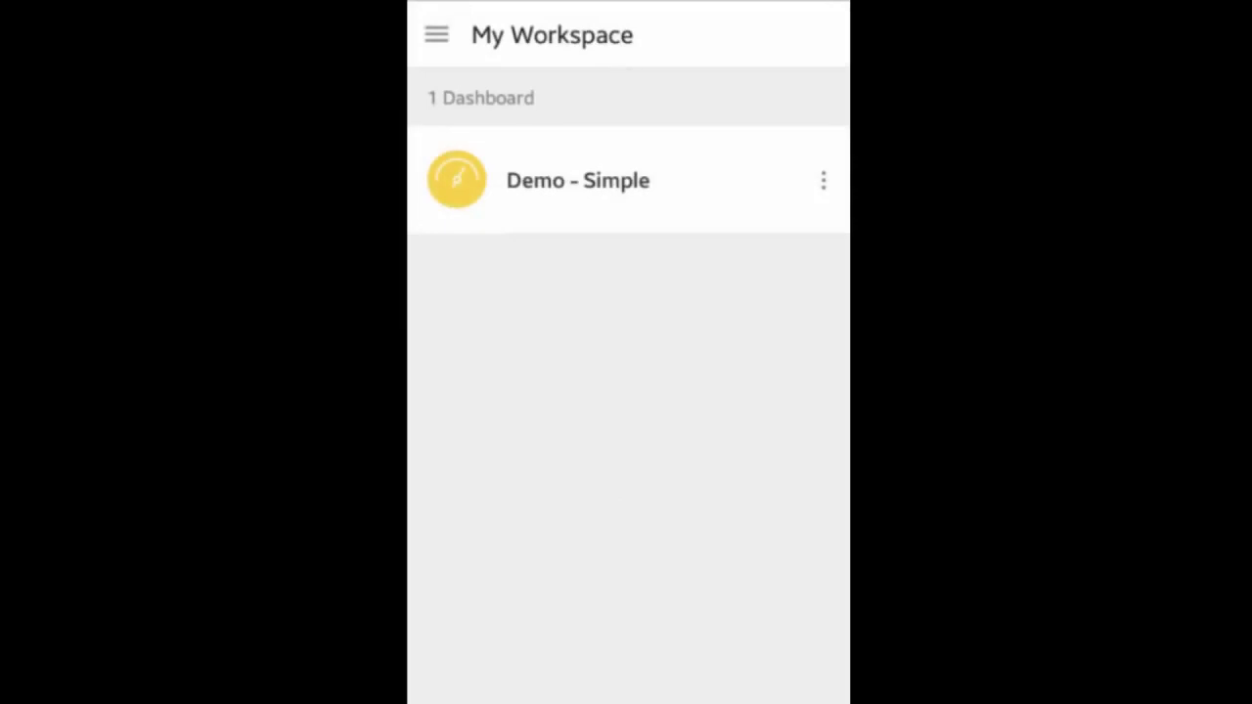
pyautogui.click(577, 180)
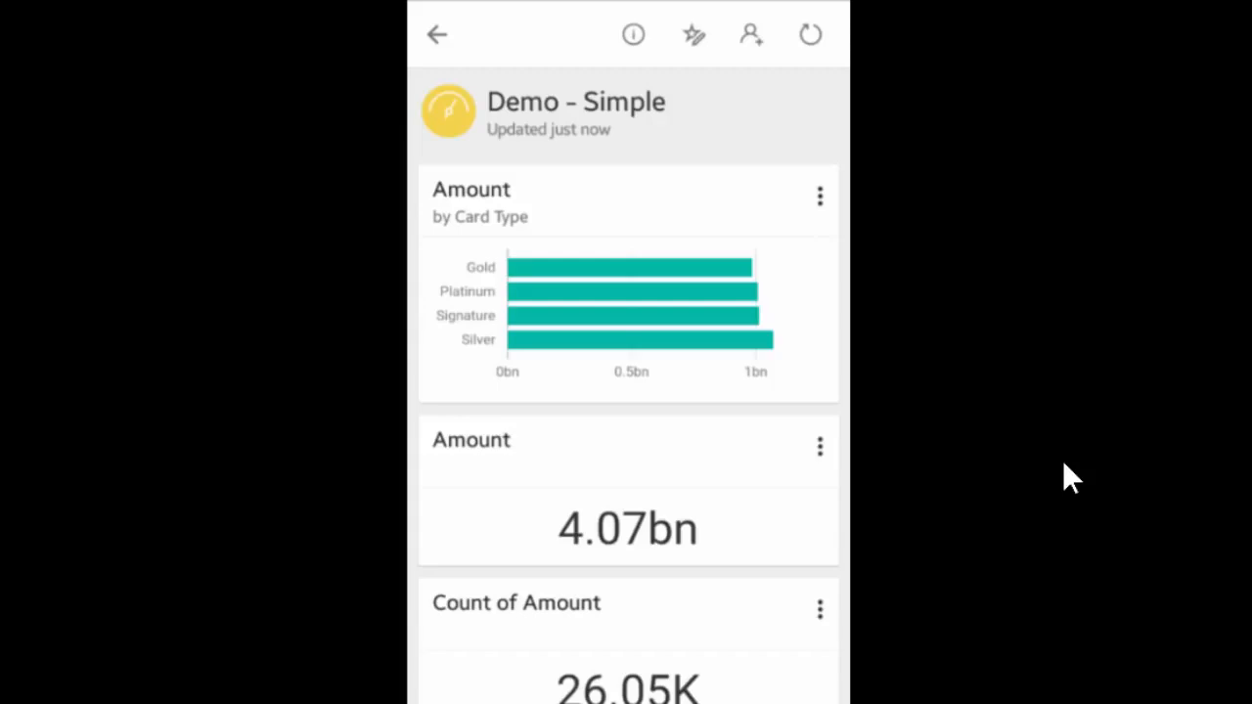
pyautogui.scroll(-3, 629, 392)
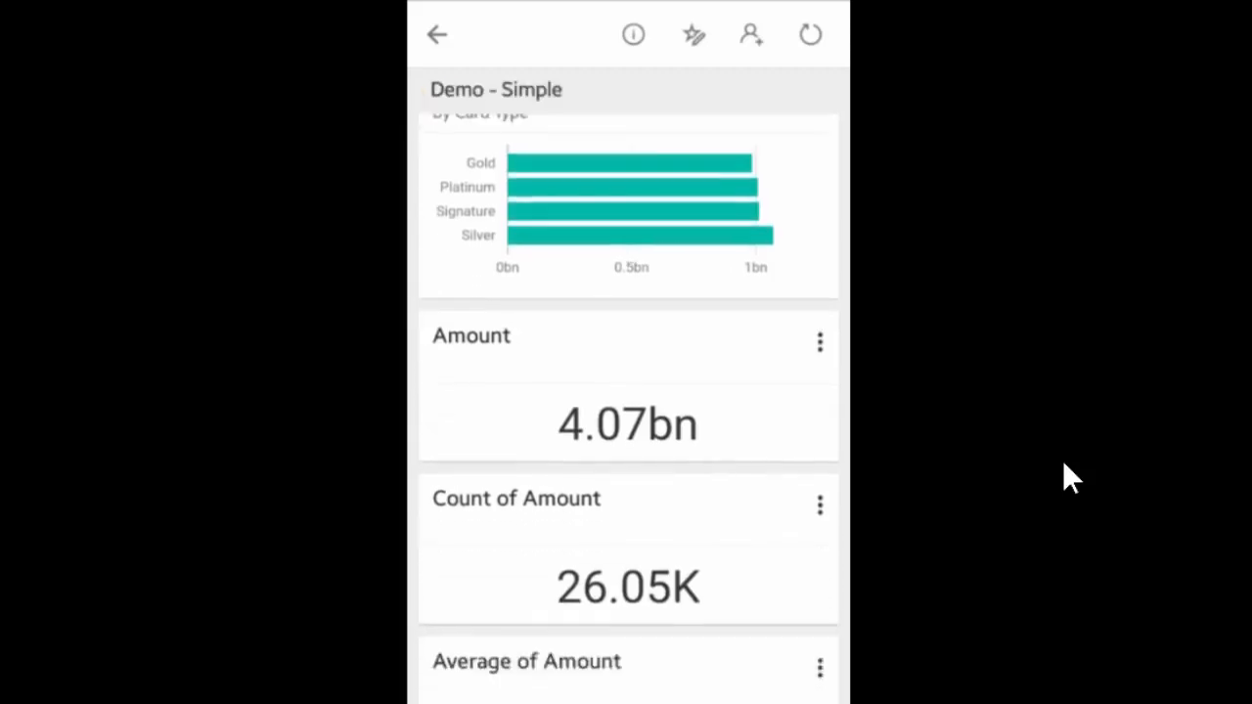
pyautogui.scroll(-3, 629, 392)
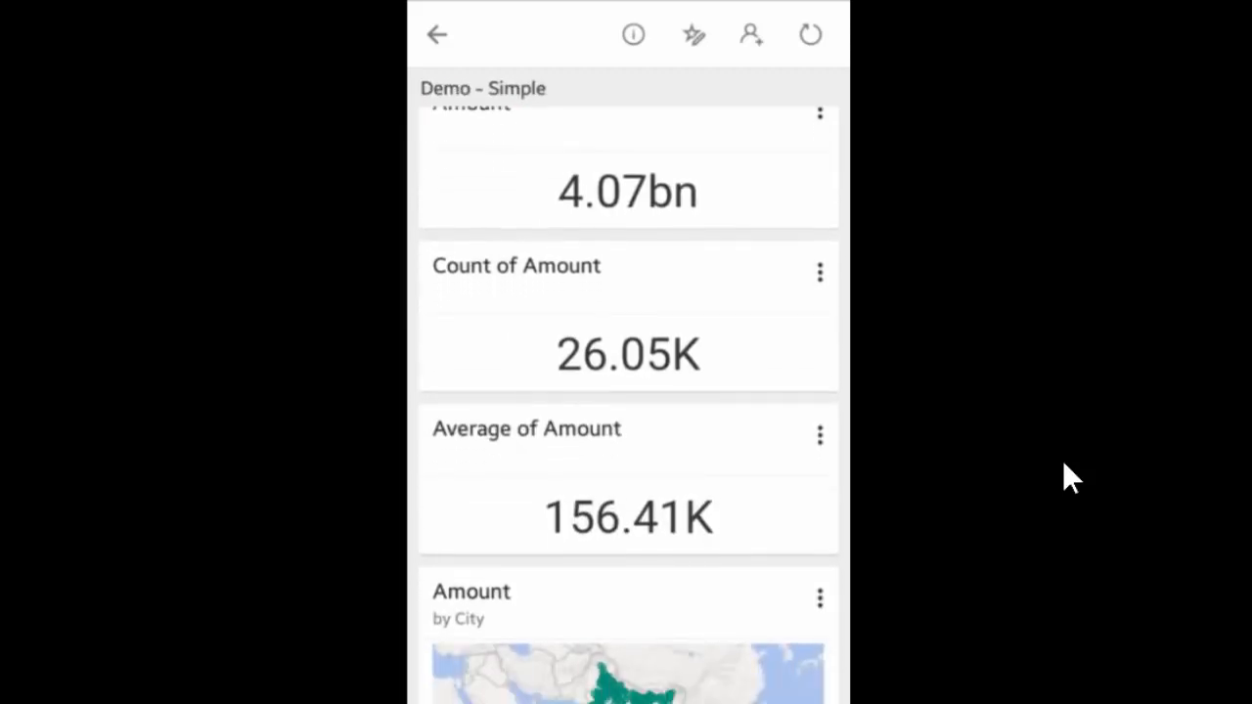
pyautogui.scroll(-1, 629, 392)
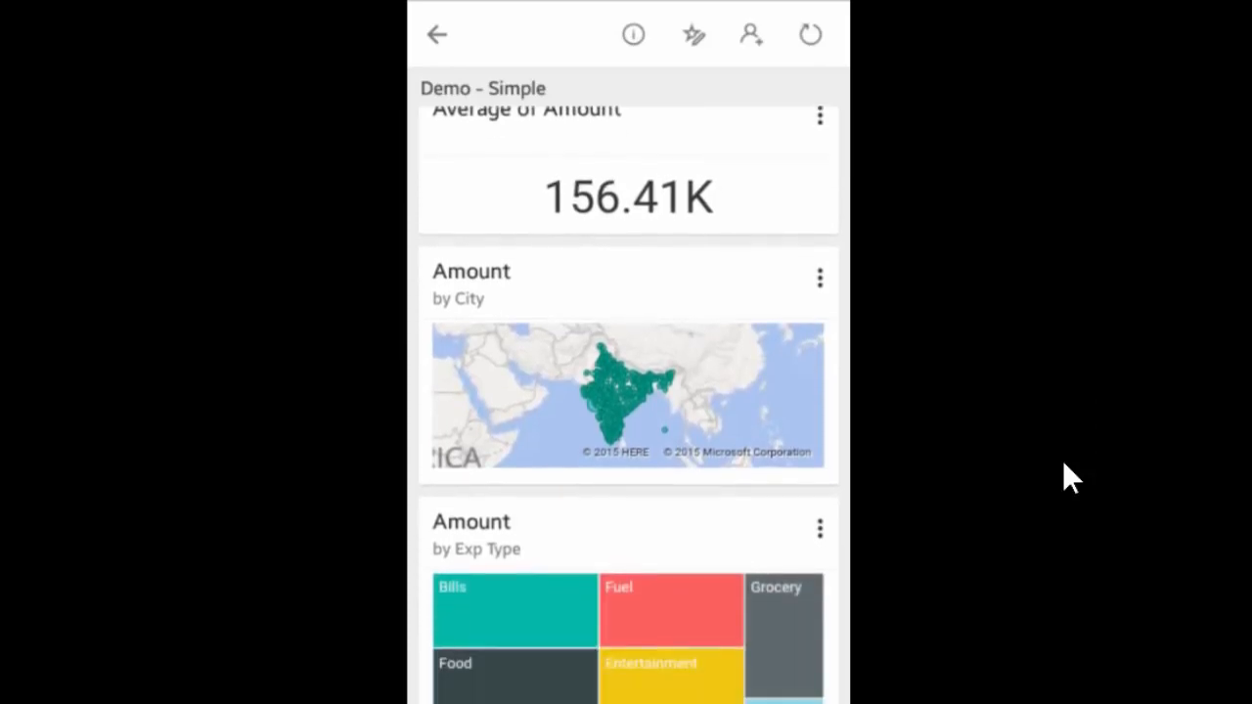
# Step: Mark the mobile dashboard's Amount by Card Type tile as a favorite and close its enlarged view
pyautogui.scroll(7, 629, 392)
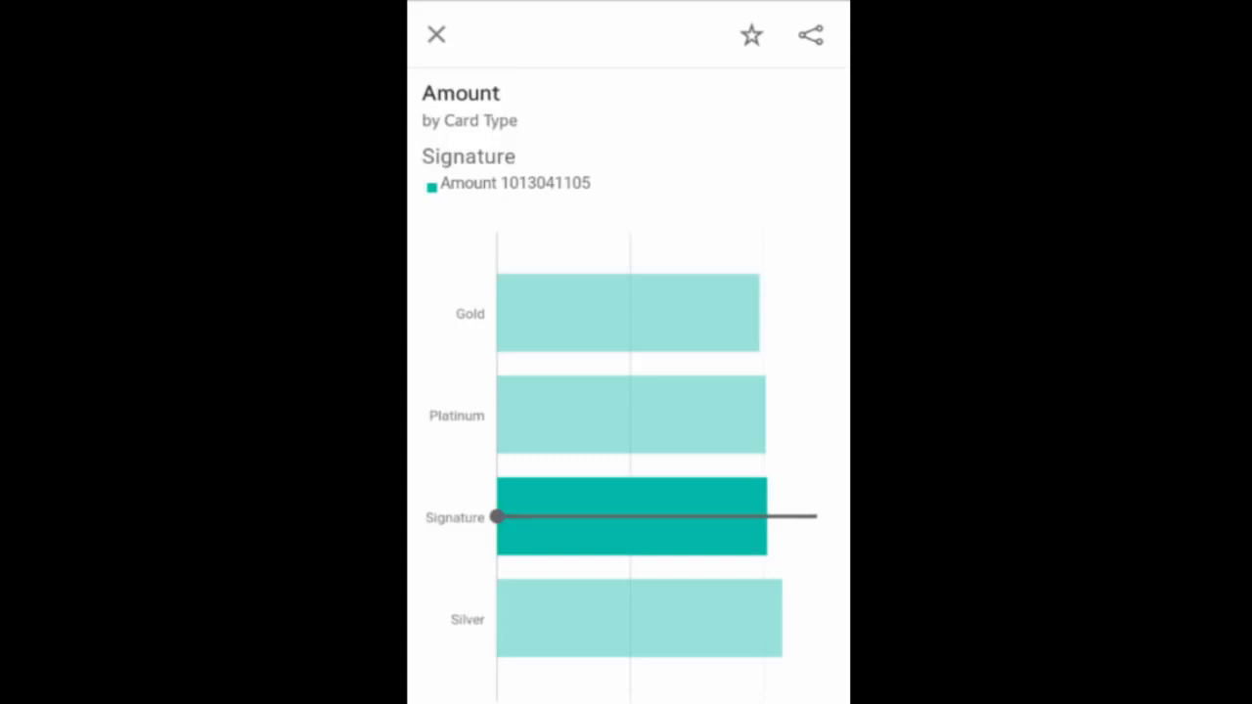
pyautogui.click(752, 35)
pyautogui.click(437, 36)
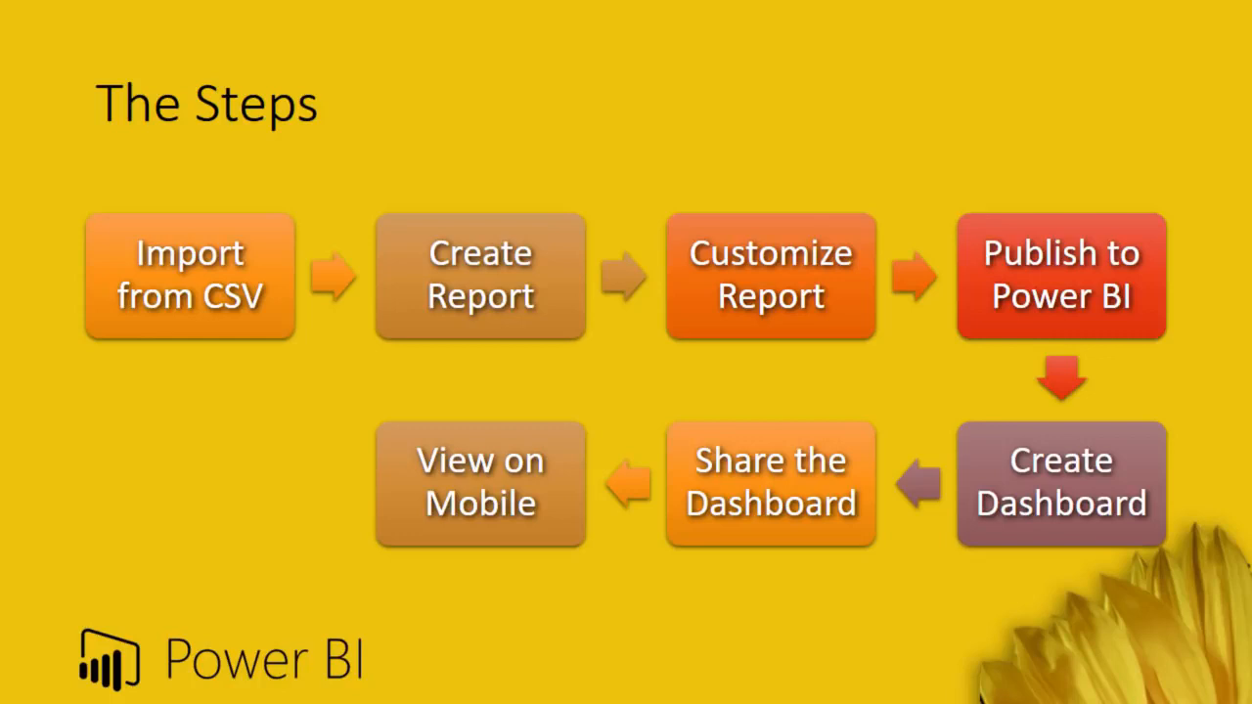
pyautogui.press('Right')
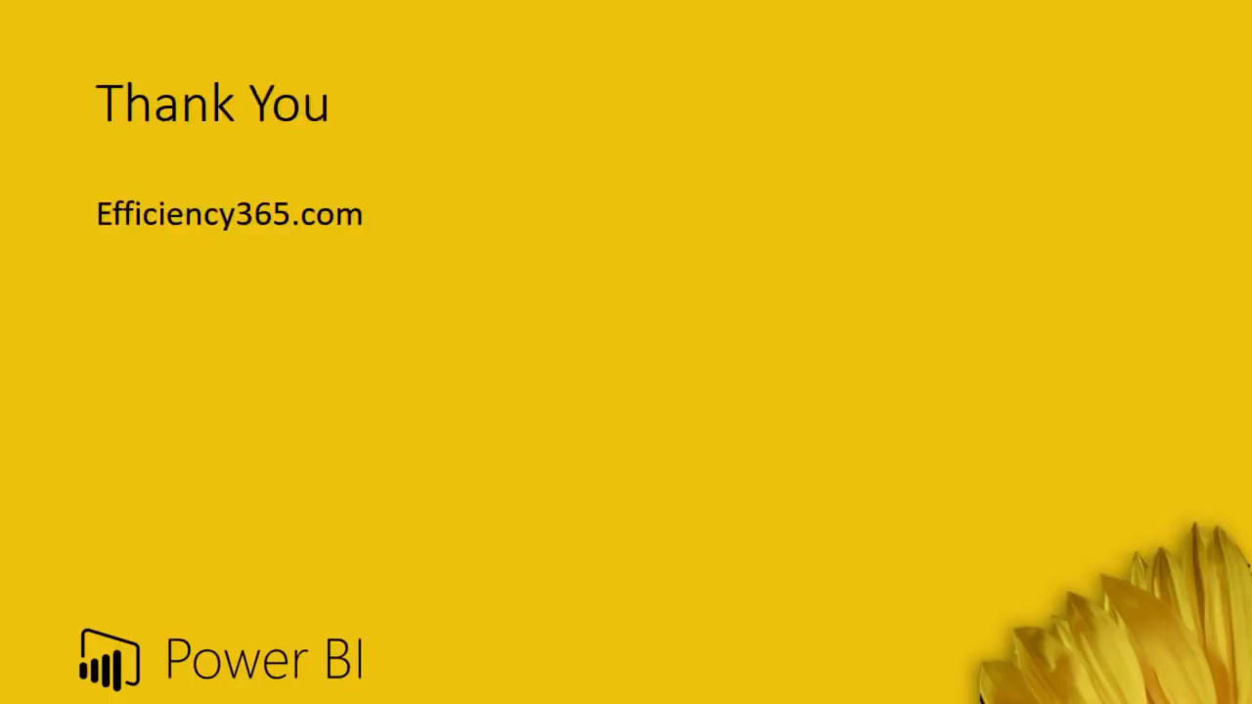